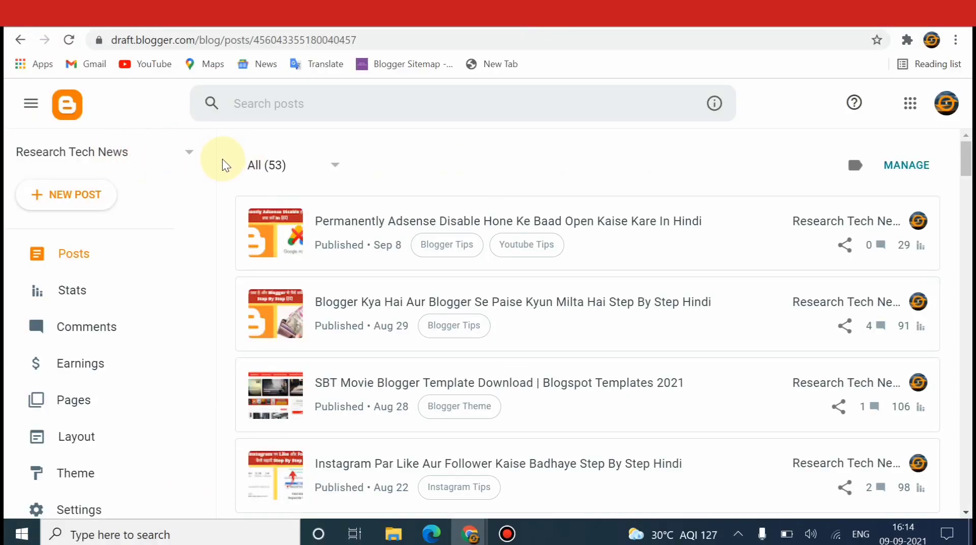
- Search Google for "onesignal" in a new browser tab and open the onesignal.com website
mouse_move(212, 157)
left_mouse_down()
mouse_move(211, 319)
mouse_move(211, 163)
left_mouse_up()
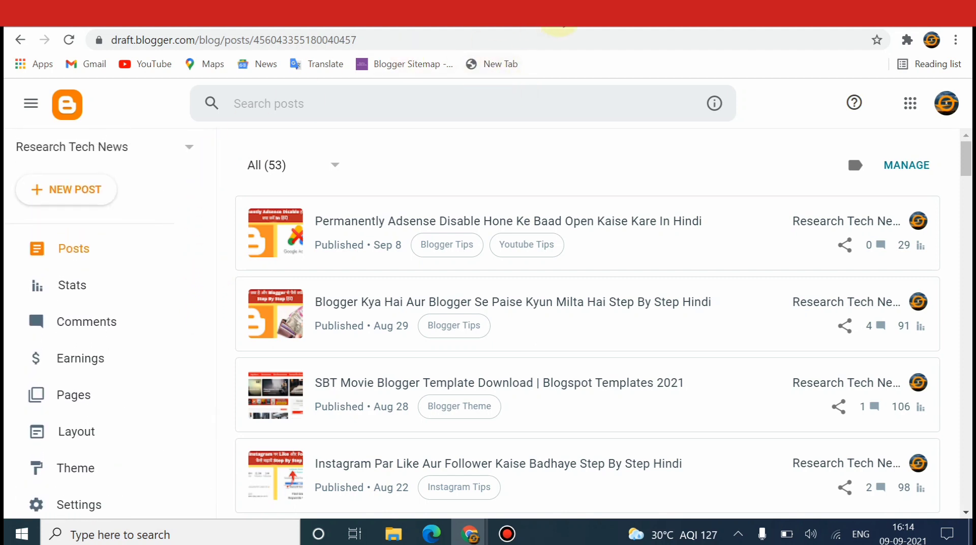
left_click(566, 25)
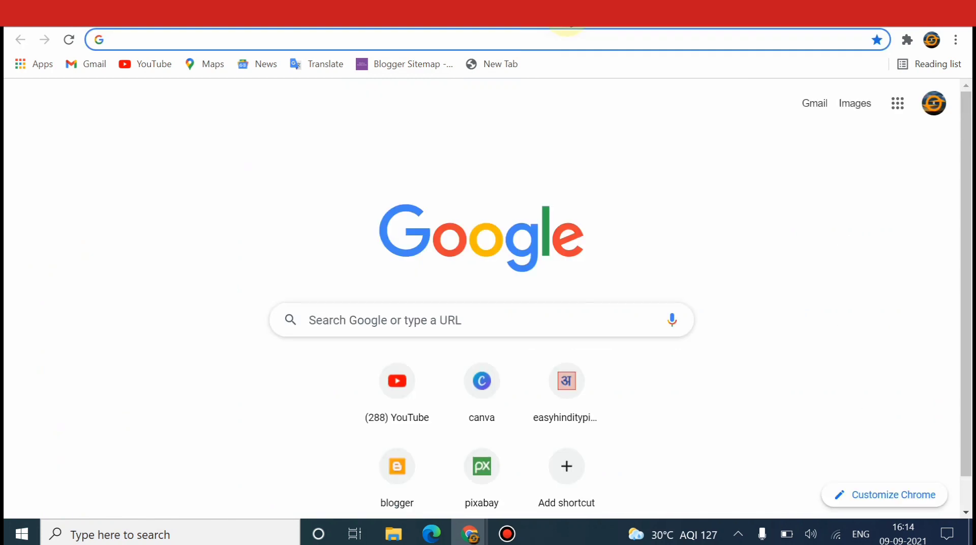
left_click(423, 317)
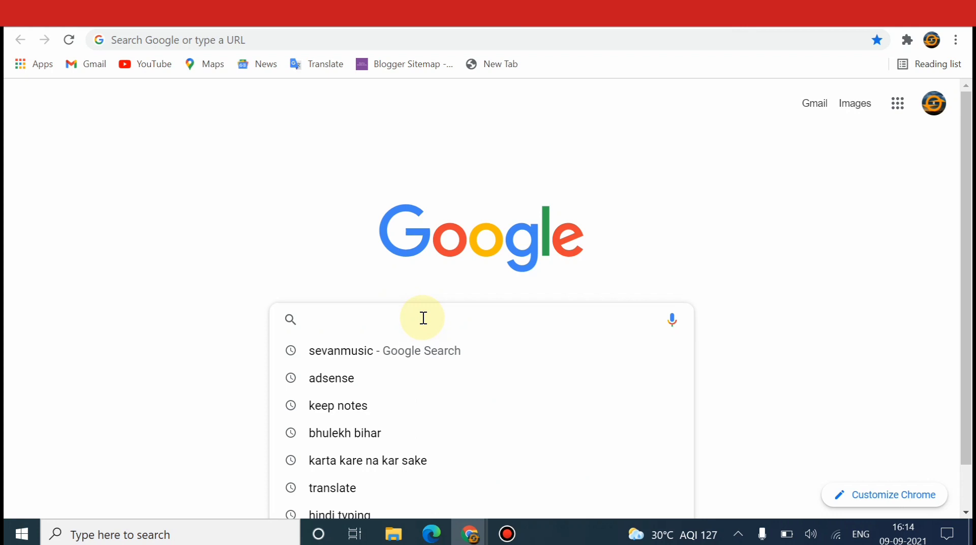
type("on")
left_click(423, 318)
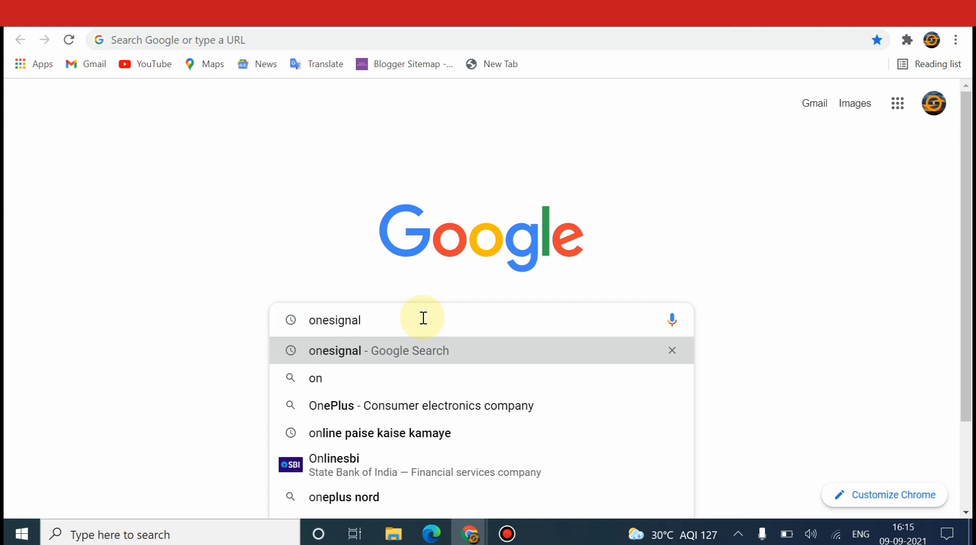
key("Return")
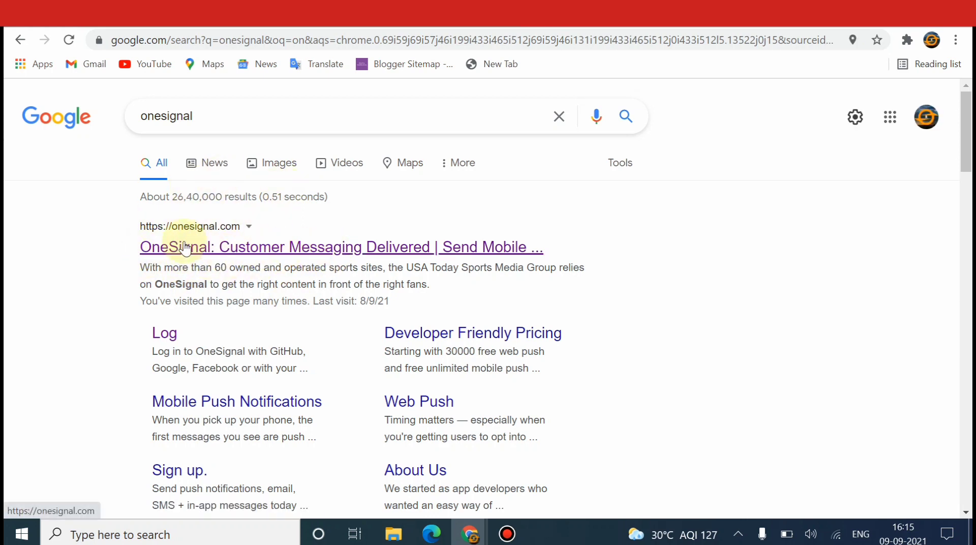
left_click(201, 238)
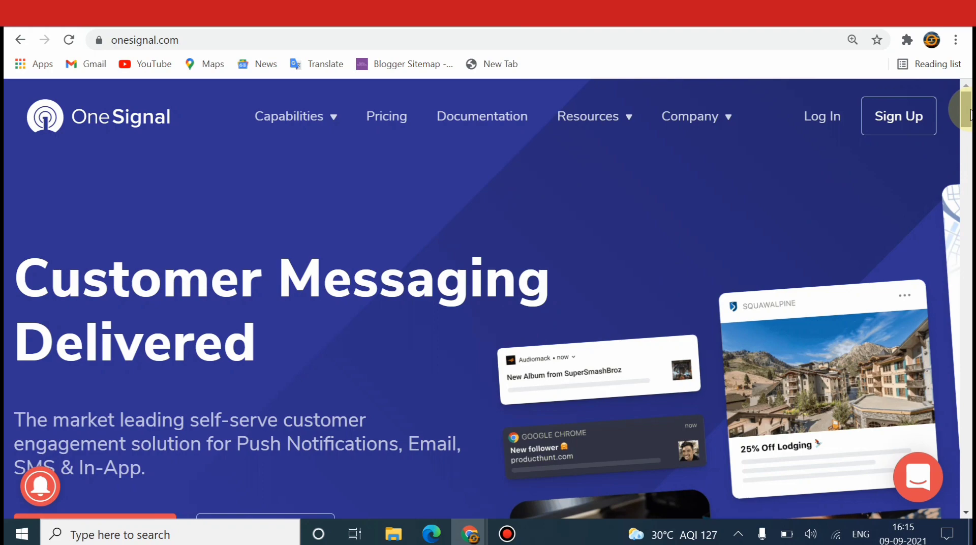
- Decline the content notification offer and log in to OneSignal with the saved account credentials
left_click_drag(970, 112, 970, 142)
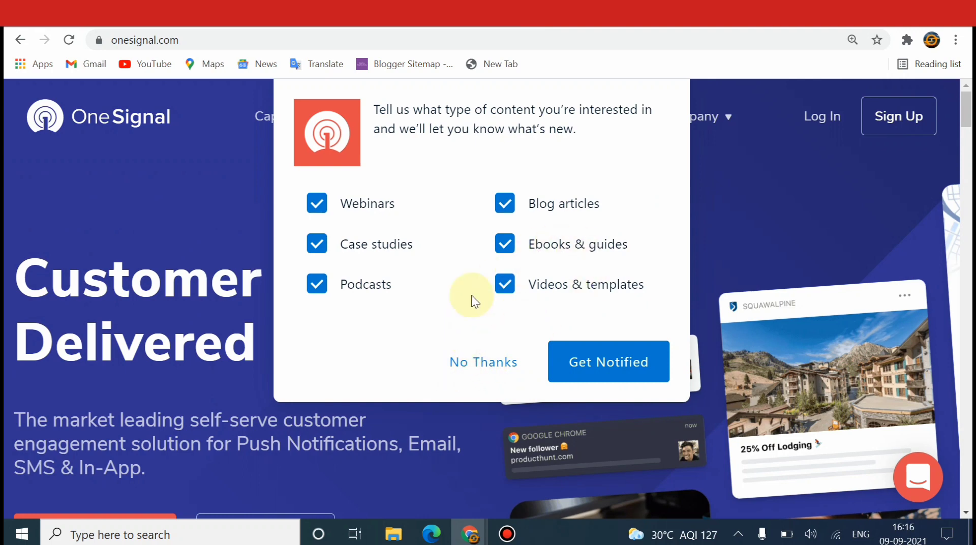
left_click(481, 363)
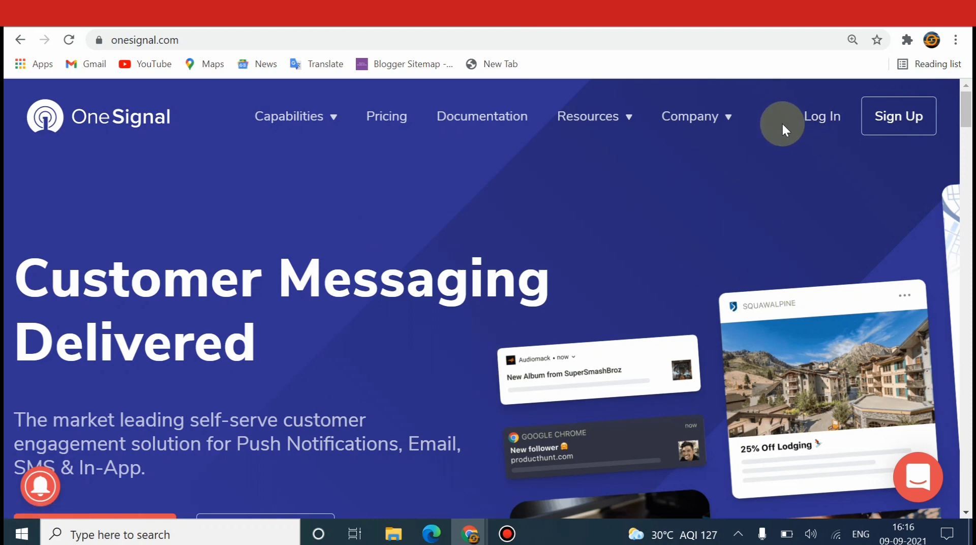
left_click(808, 120)
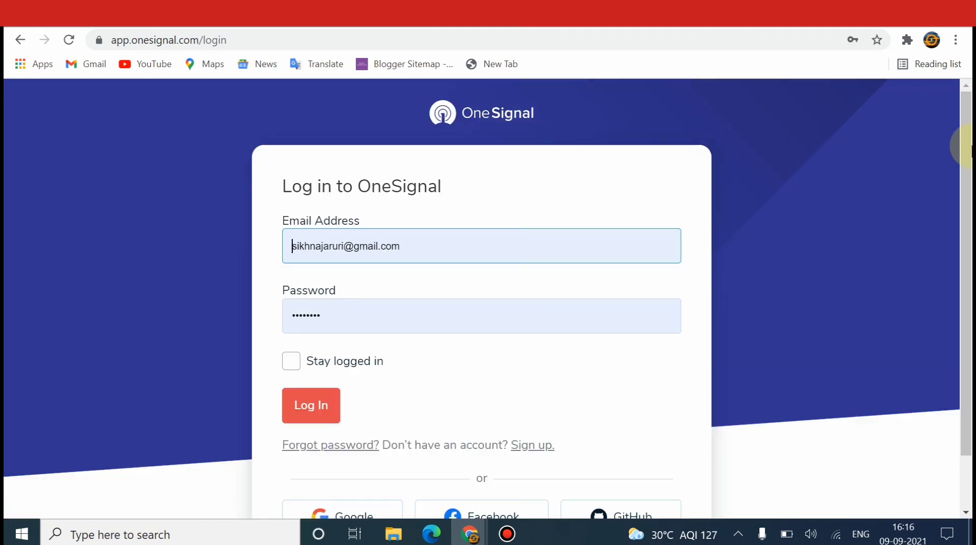
scroll(967, 246, "down", 2)
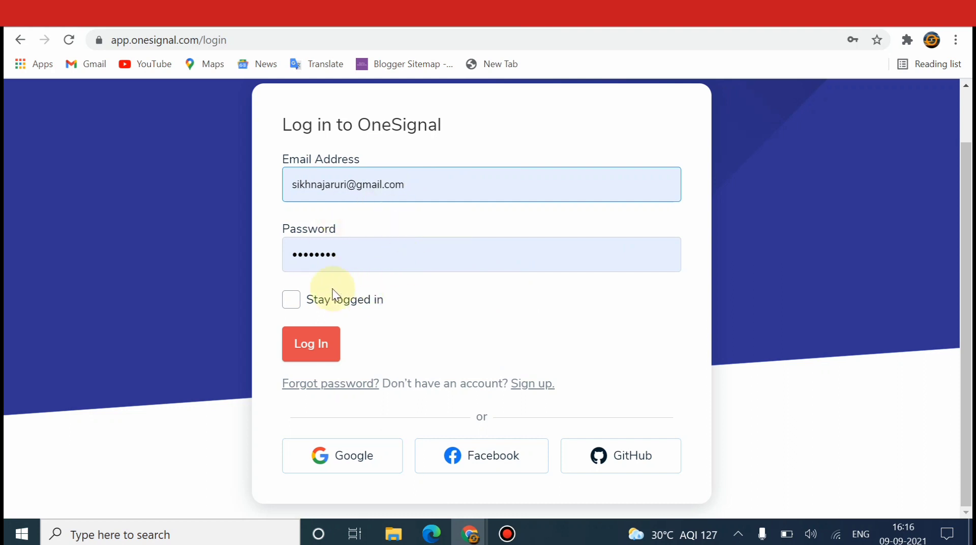
left_click(302, 350)
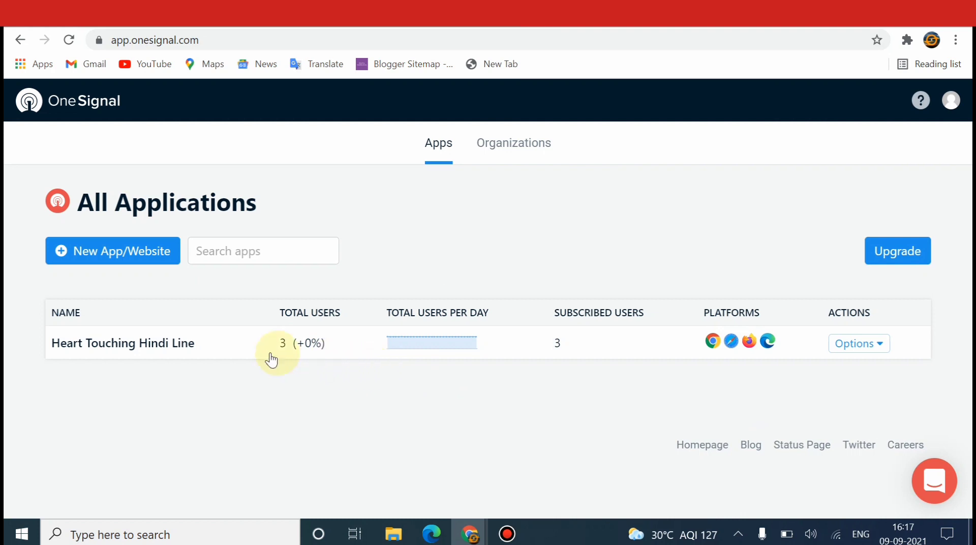
- Create a new app/website named "Research tech News" on the Web platform and proceed to its configuration
mouse_move(468, 334)
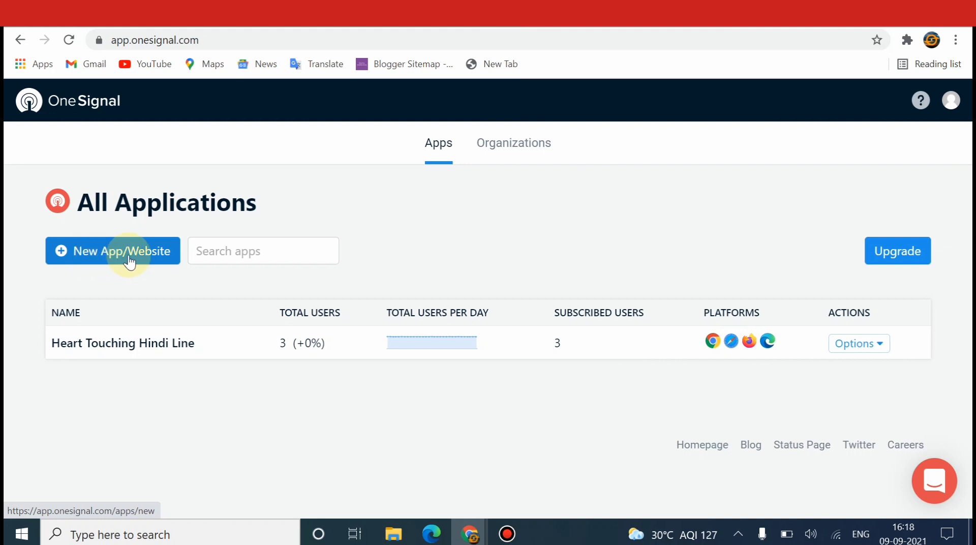
left_click(87, 257)
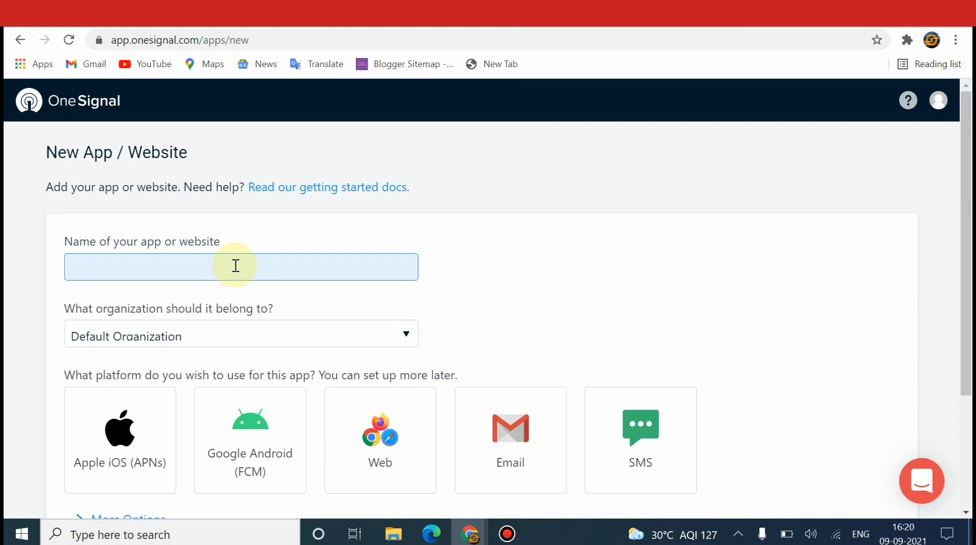
type("Research tech News")
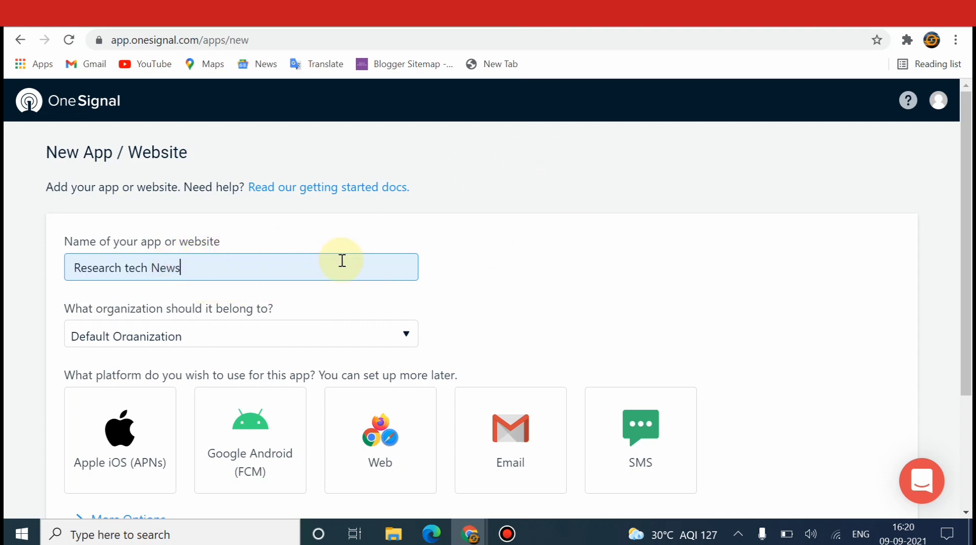
left_click_drag(970, 225, 970, 304)
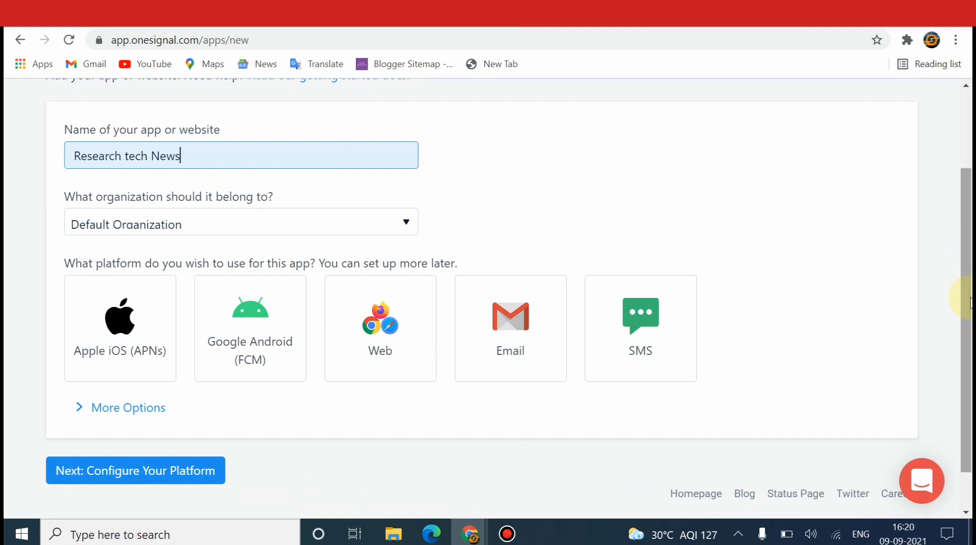
left_click(366, 328)
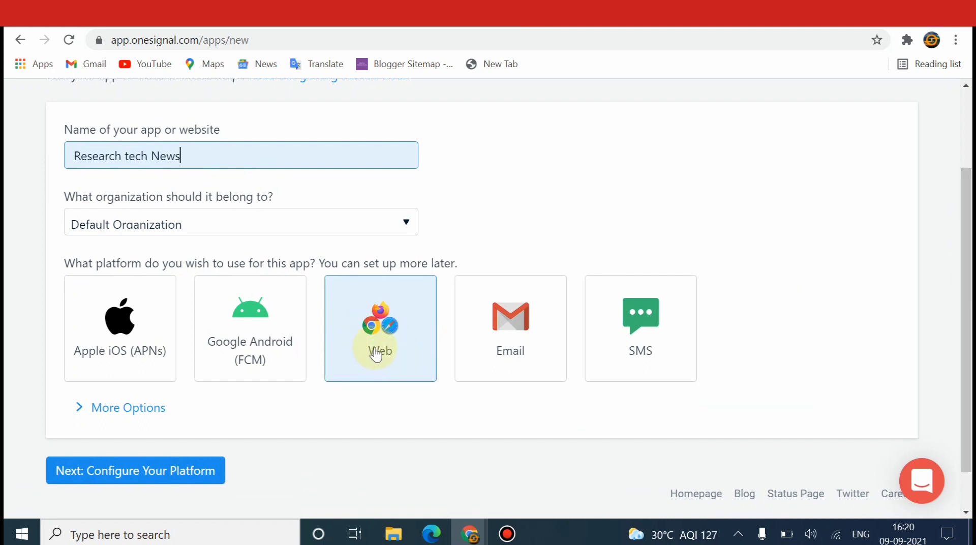
left_click(364, 328)
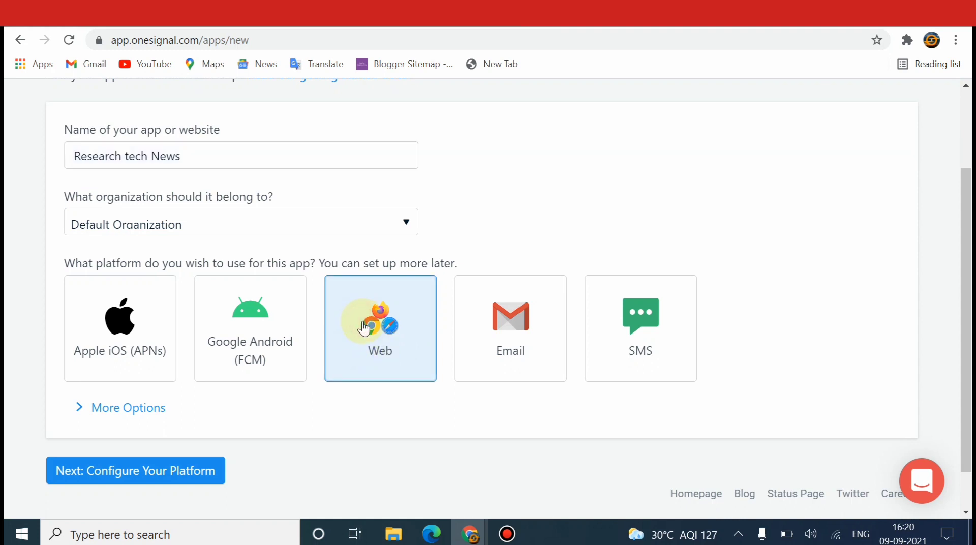
left_click(95, 476)
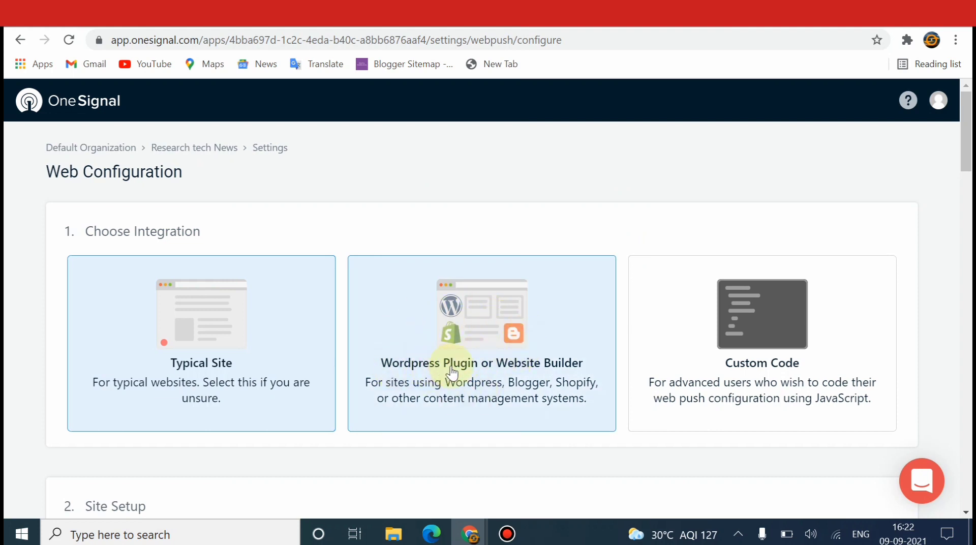
- Choose the Wordpress Plugin or Website Builder integration with Blogger as the website builder
left_click(514, 345)
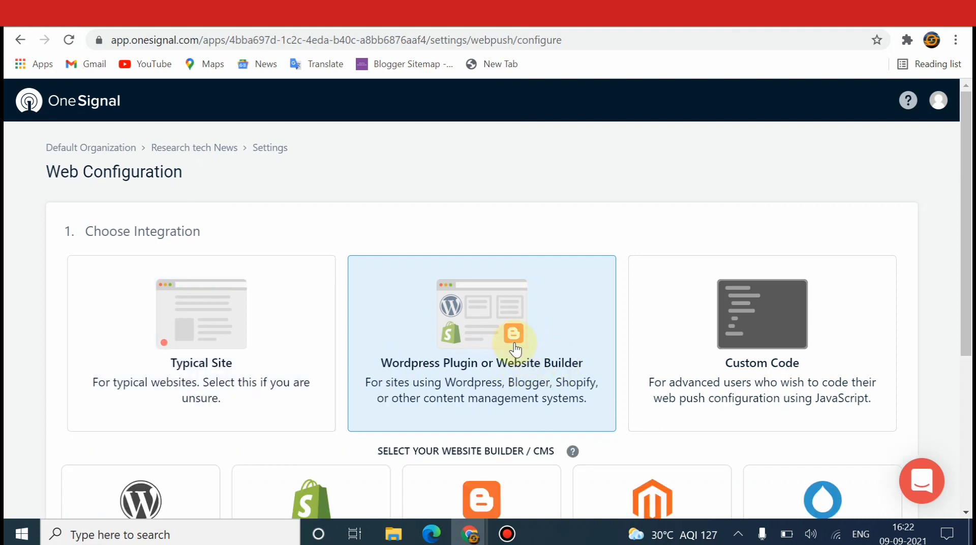
left_click_drag(967, 257, 959, 370)
left_click(512, 349)
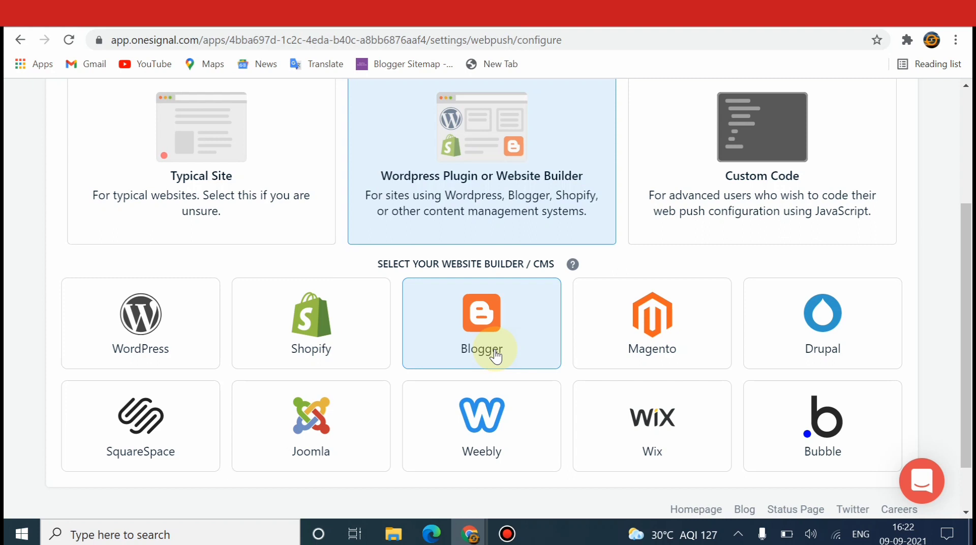
left_click(146, 318)
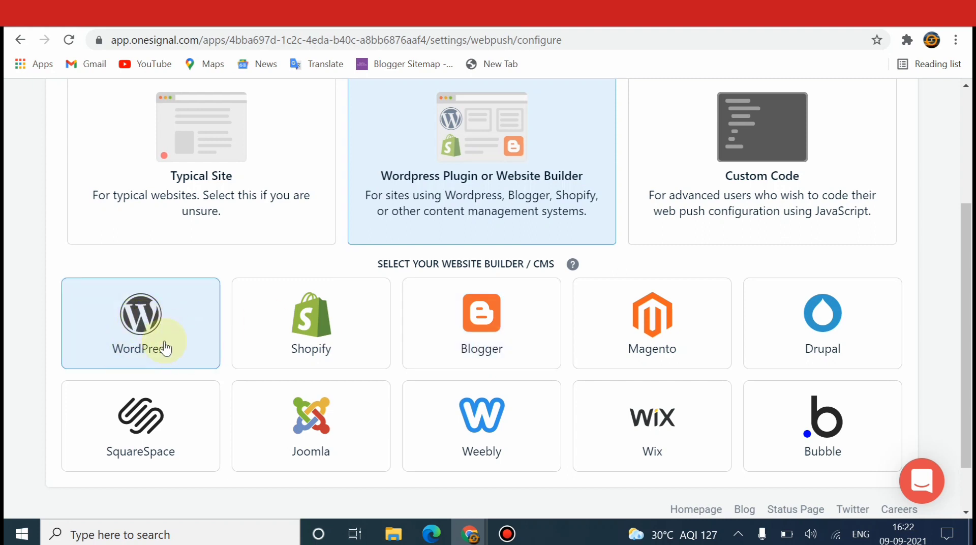
left_click(331, 346)
left_click(430, 346)
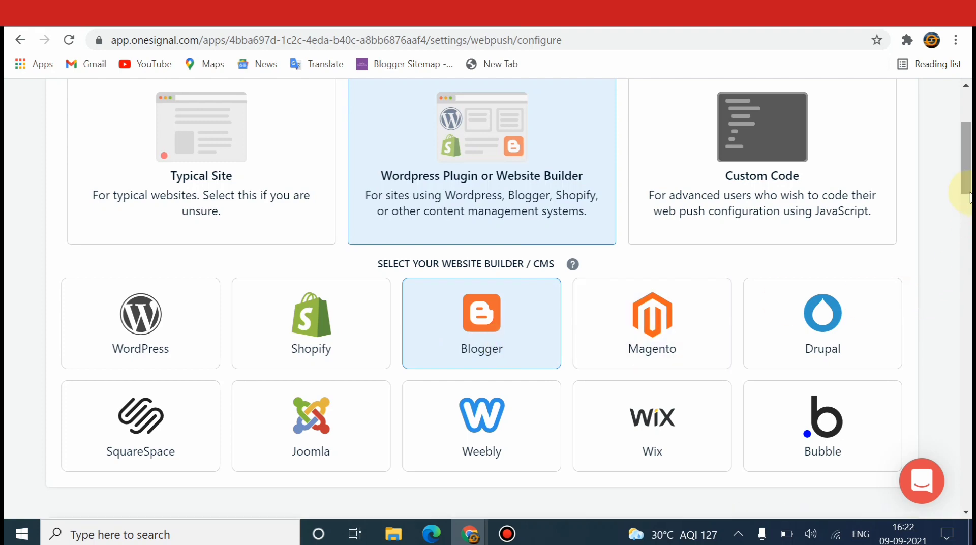
- Switch to Blogger, view the live Research Tech News blog and copy its web address
left_click_drag(968, 188, 969, 242)
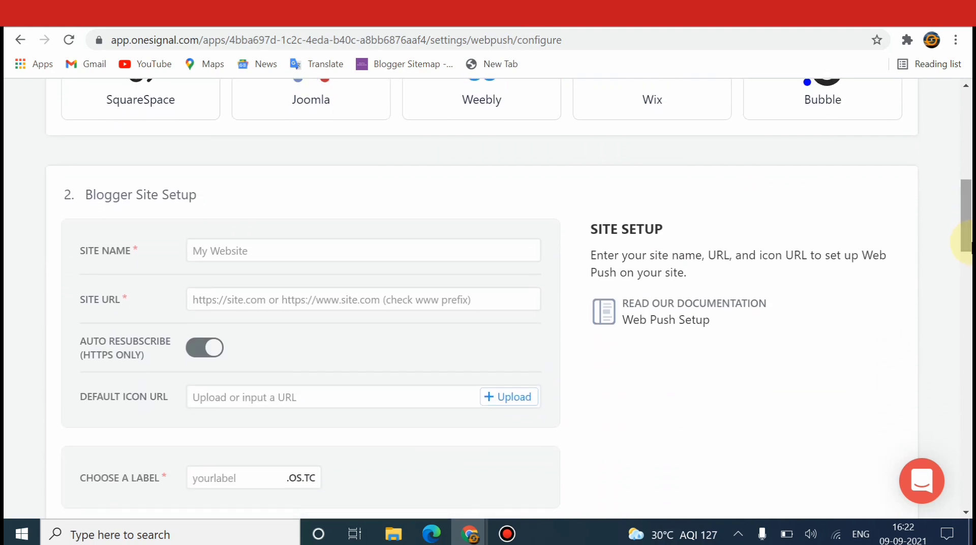
left_click(391, 246)
left_click(391, 246)
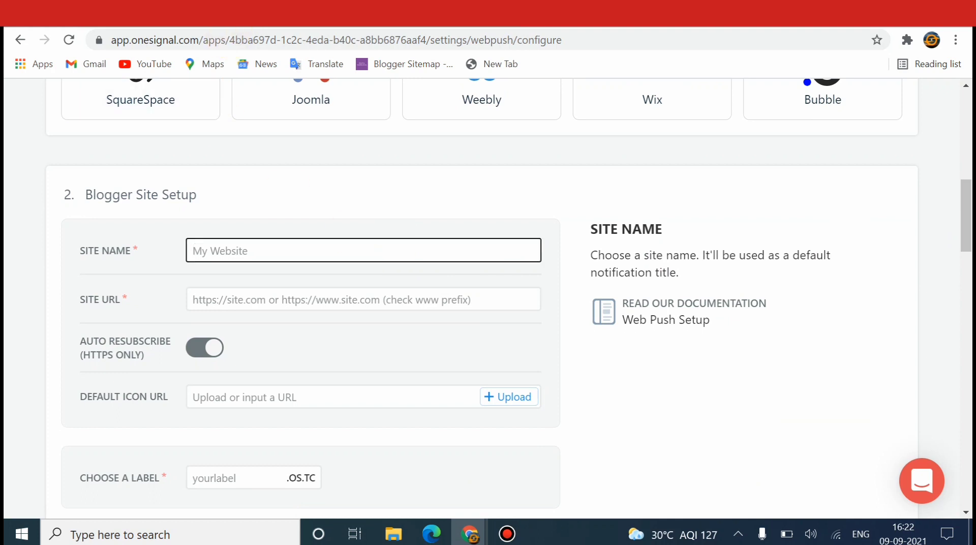
left_click(127, 15)
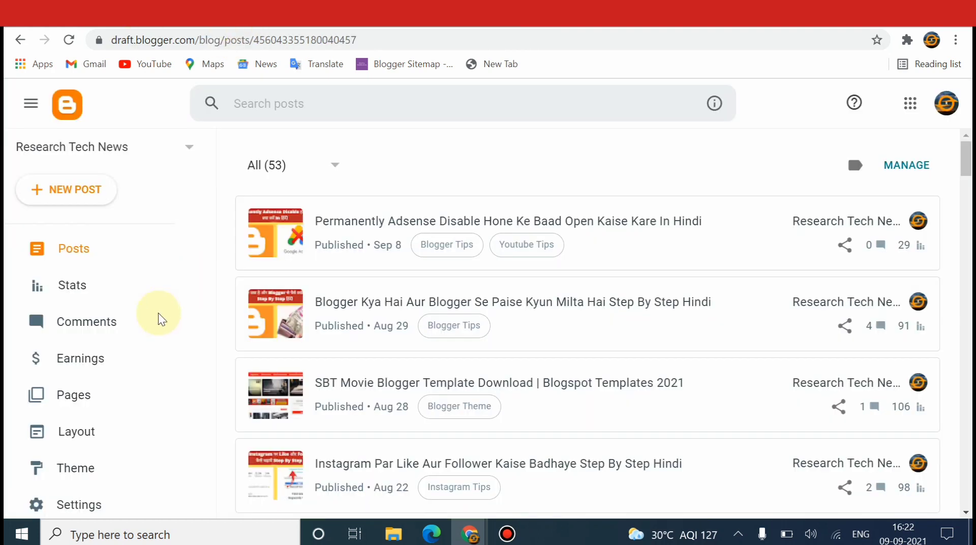
left_click_drag(212, 354, 211, 475)
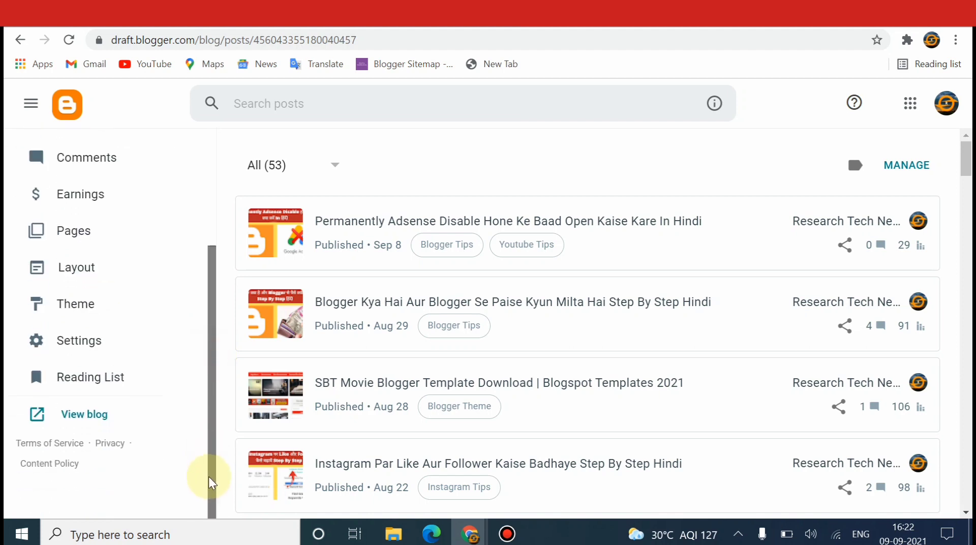
left_click(79, 414)
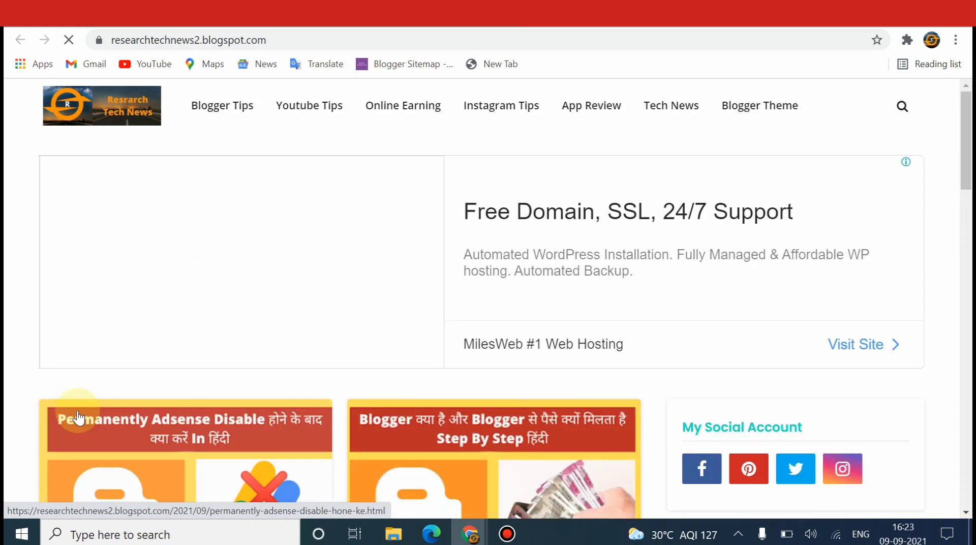
left_click(280, 43)
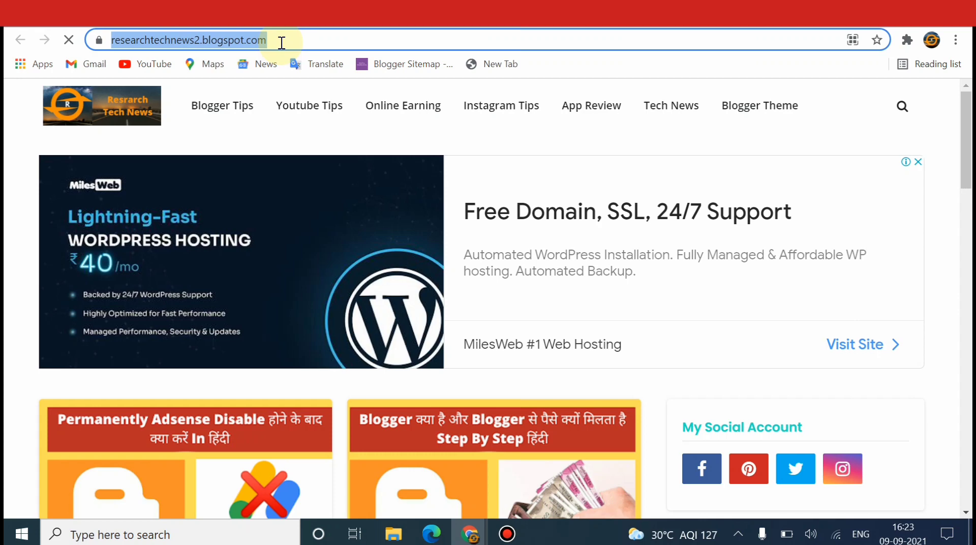
right_click(280, 41)
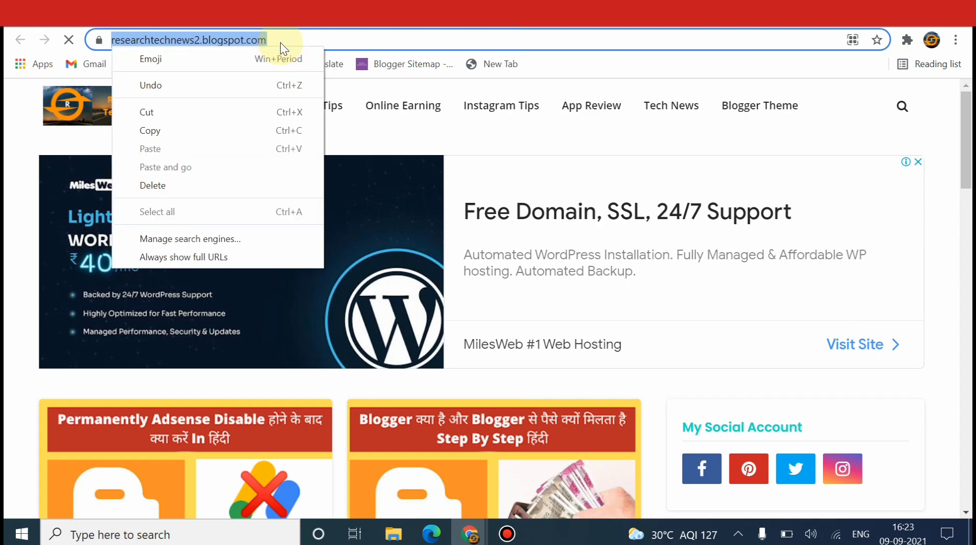
left_click(175, 130)
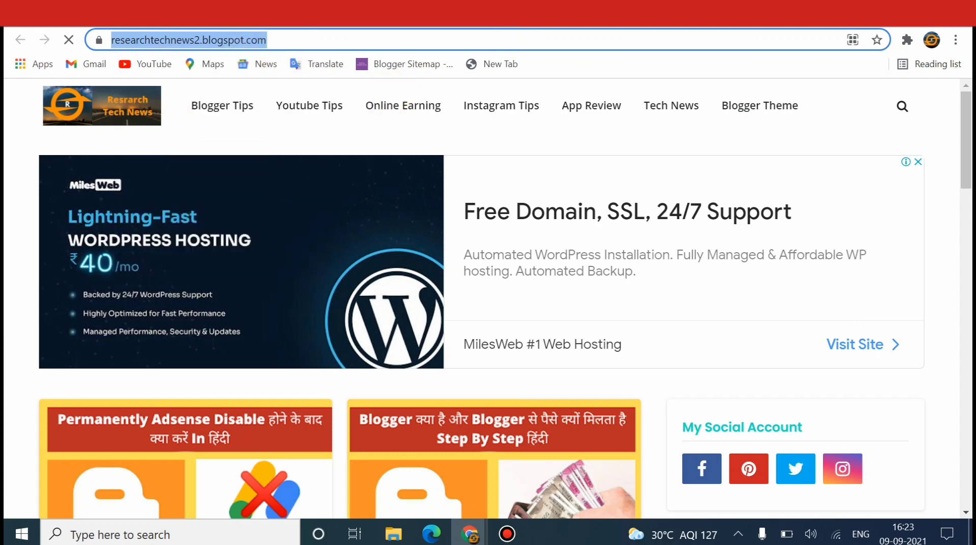
left_click(637, 16)
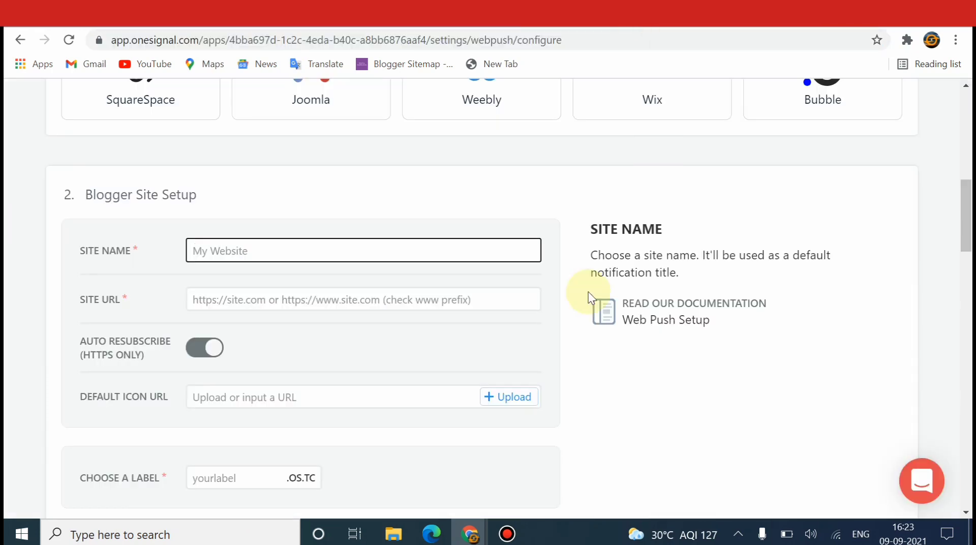
left_click(209, 301)
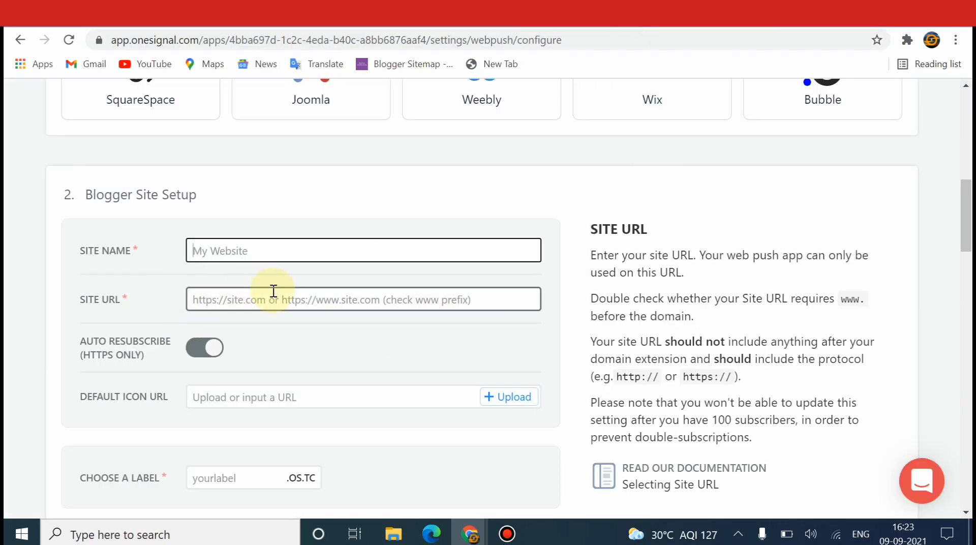
left_click(242, 252)
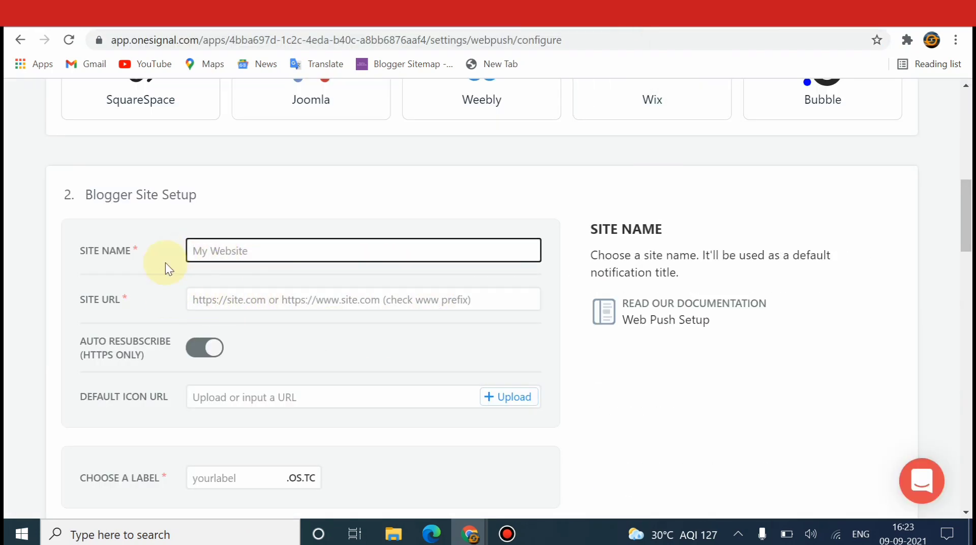
left_click(229, 300)
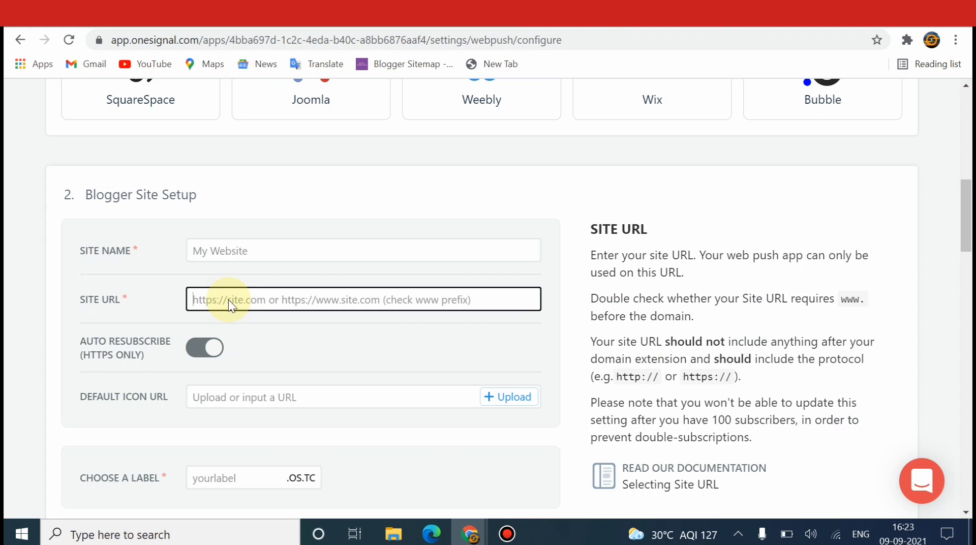
right_click(228, 300)
left_click(240, 181)
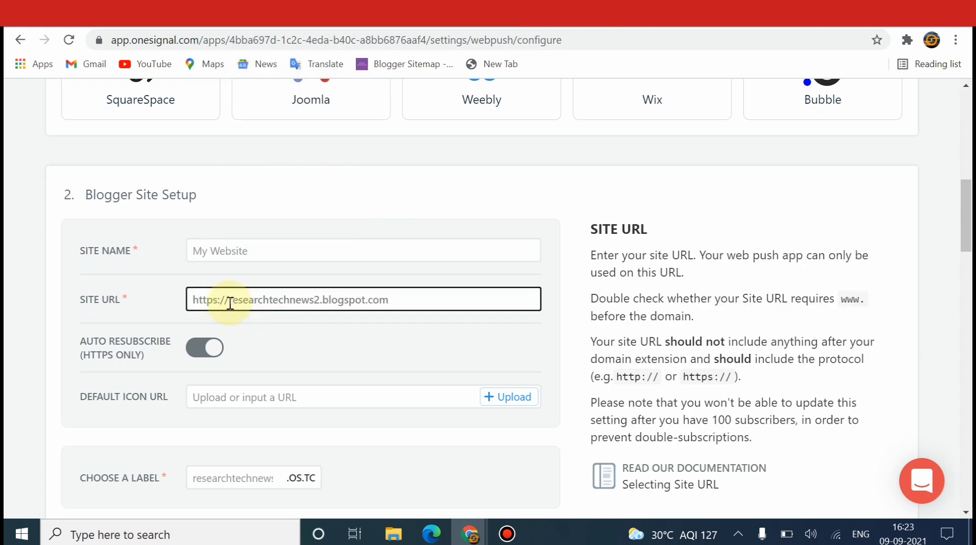
- Copy "researchtechnews" from the site URL into the site name and space it out as "research tech news"
left_click_drag(230, 302, 315, 298)
right_click(314, 298)
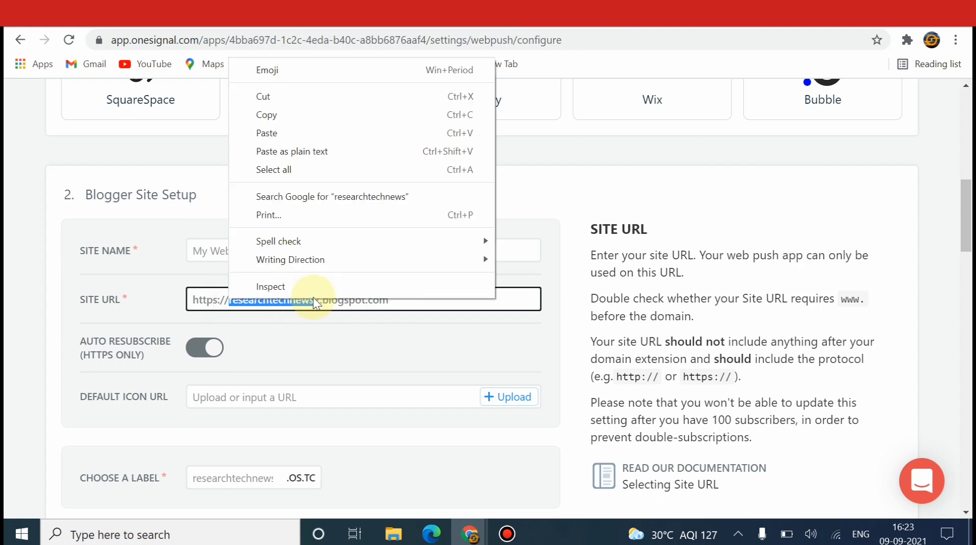
left_click(299, 115)
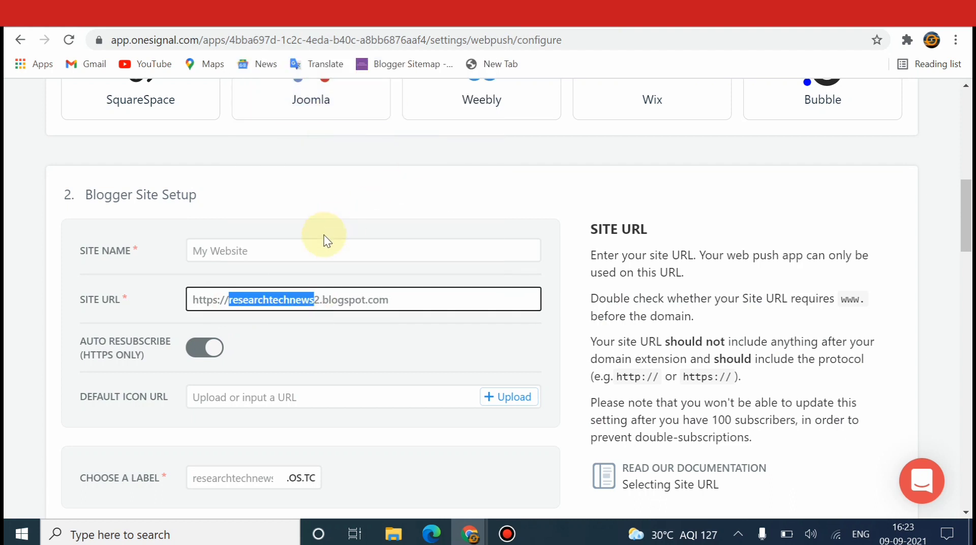
left_click(328, 250)
right_click(331, 253)
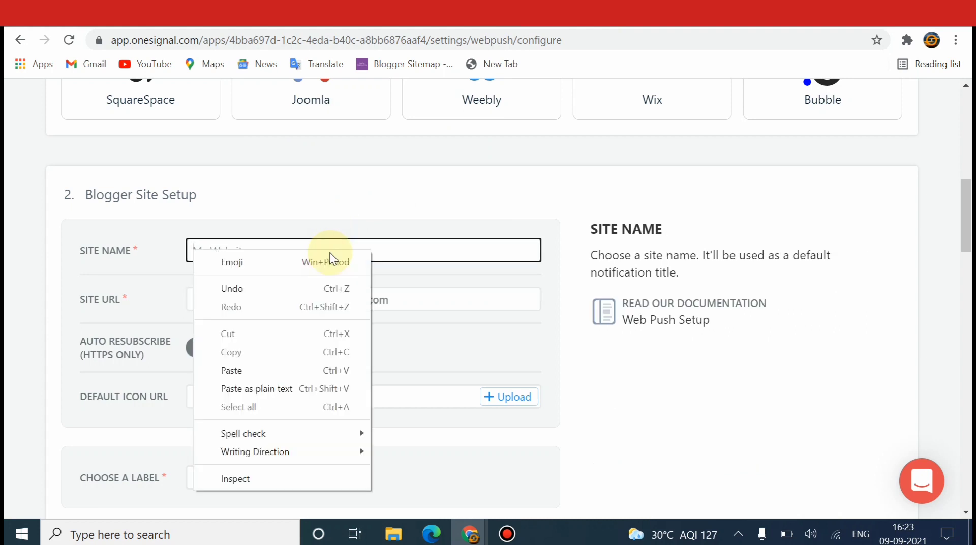
left_click(257, 370)
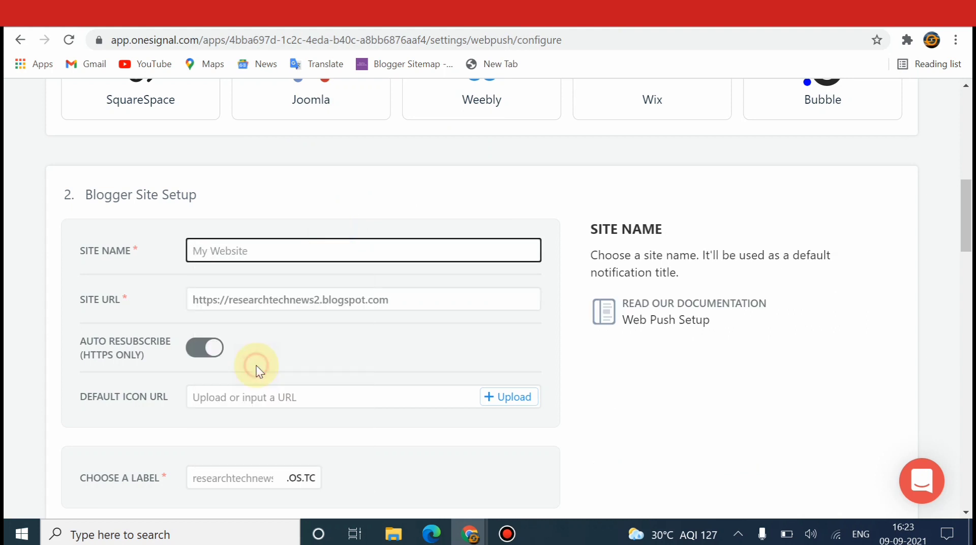
left_click(234, 252)
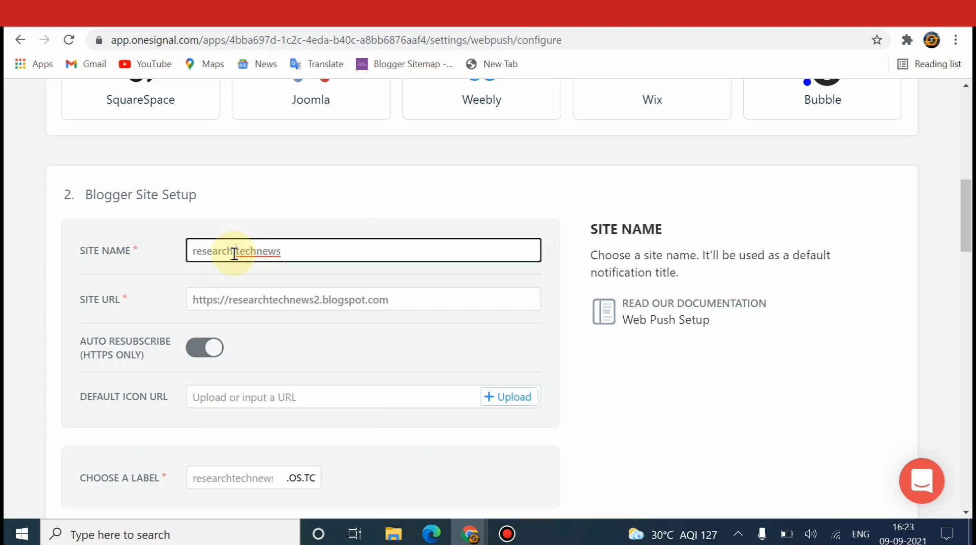
left_click(257, 253)
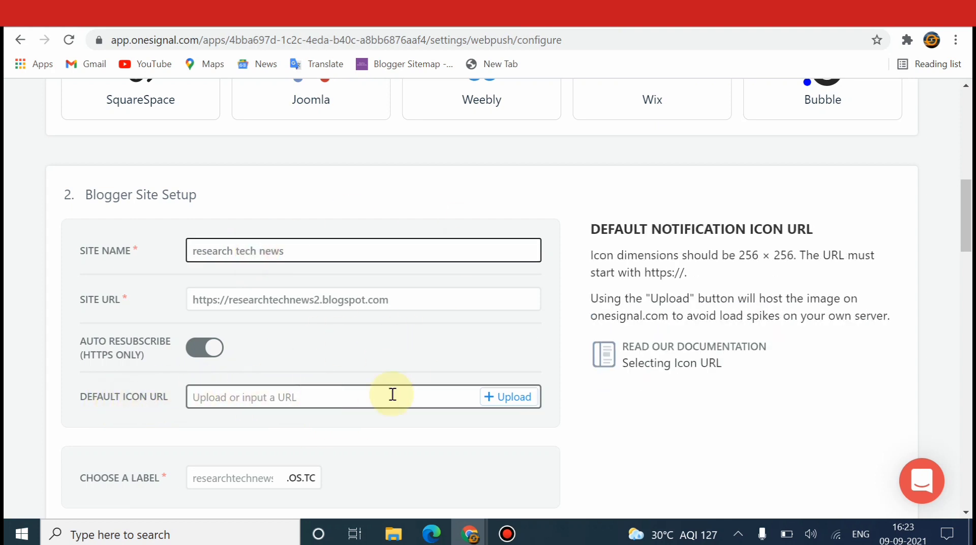
- Upload the image 2019-10-01 from the Logo Icon folder as the default notification icon and save it uncropped
left_click(502, 403)
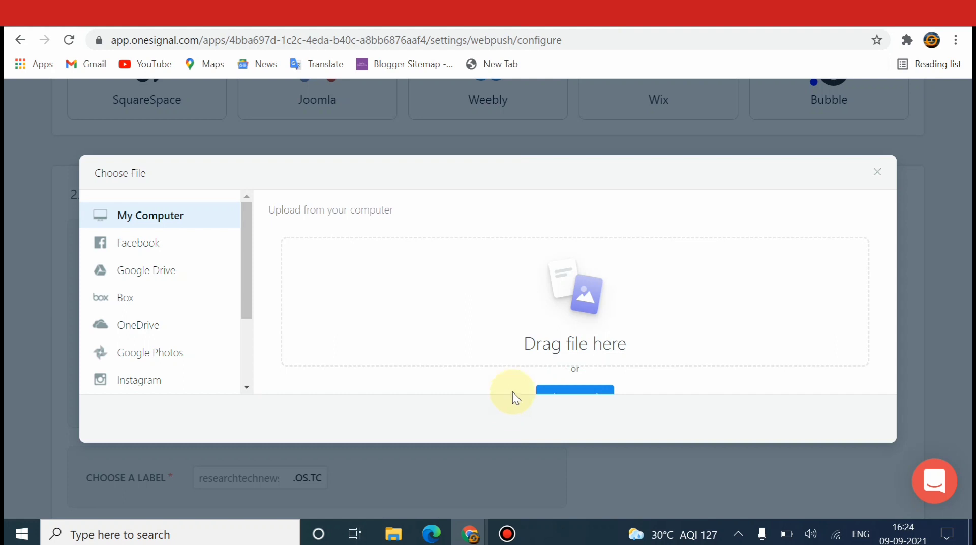
left_click(576, 395)
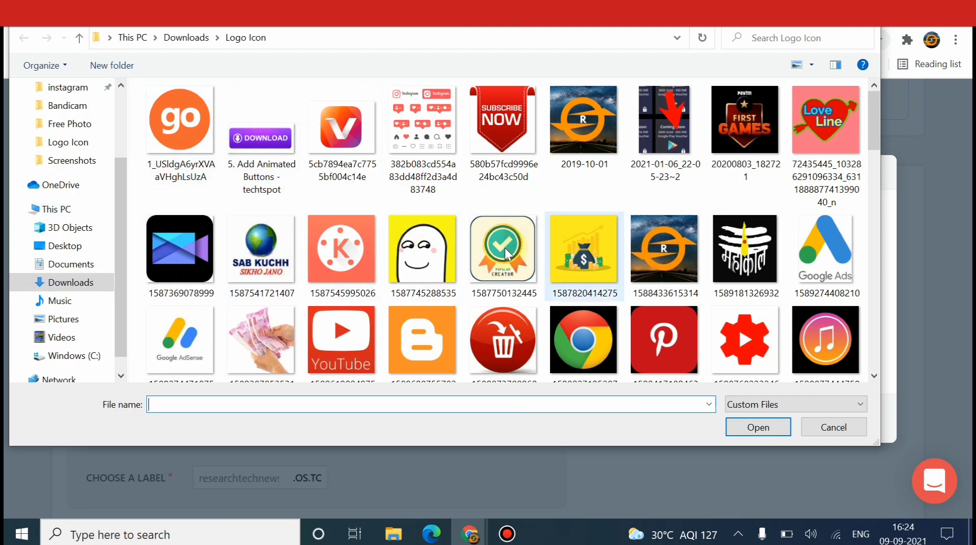
left_click(581, 126)
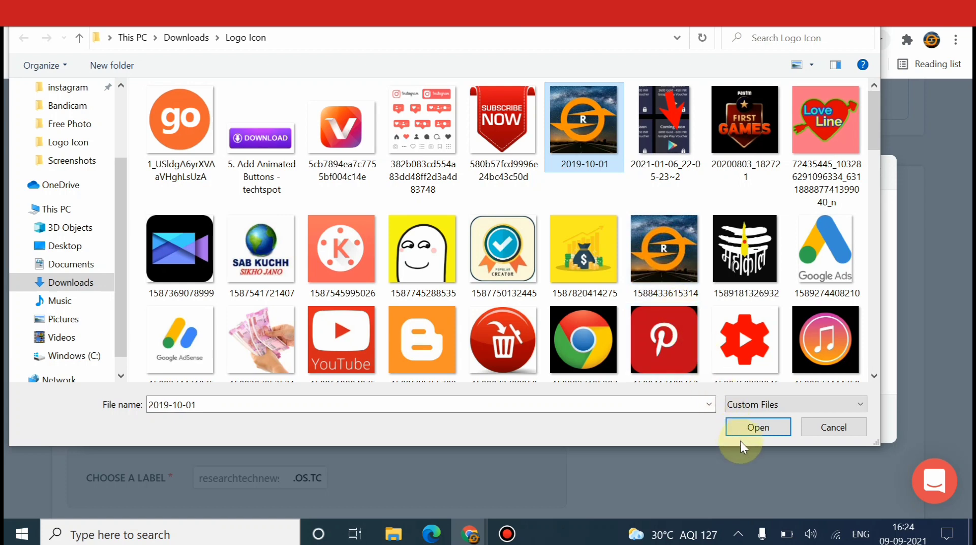
left_click(741, 428)
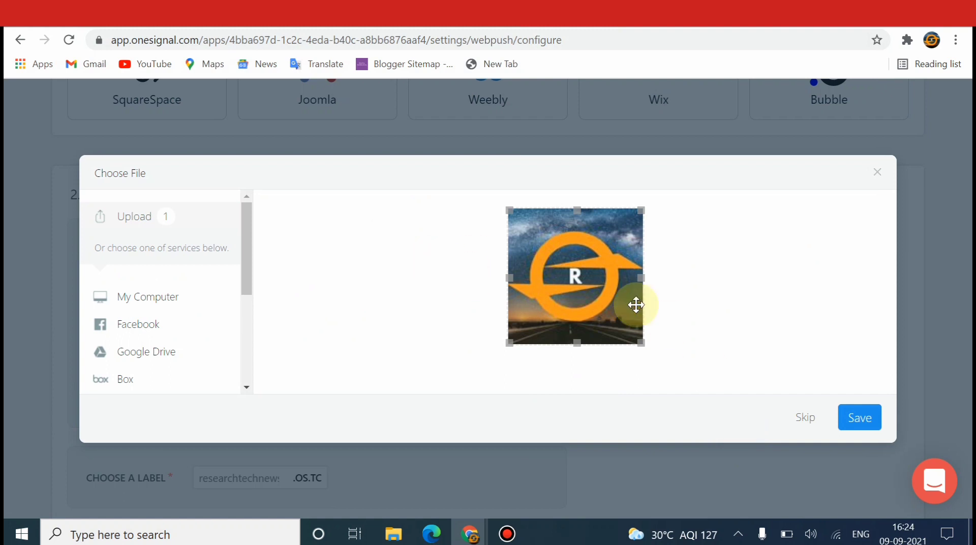
left_click(850, 420)
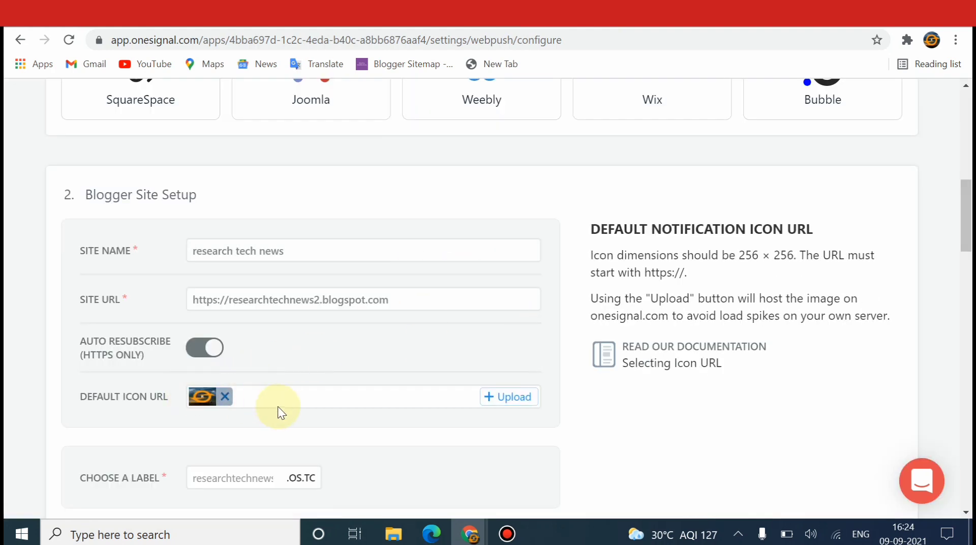
- Set the welcome notification's title to "Research Tech News"
left_click(274, 482)
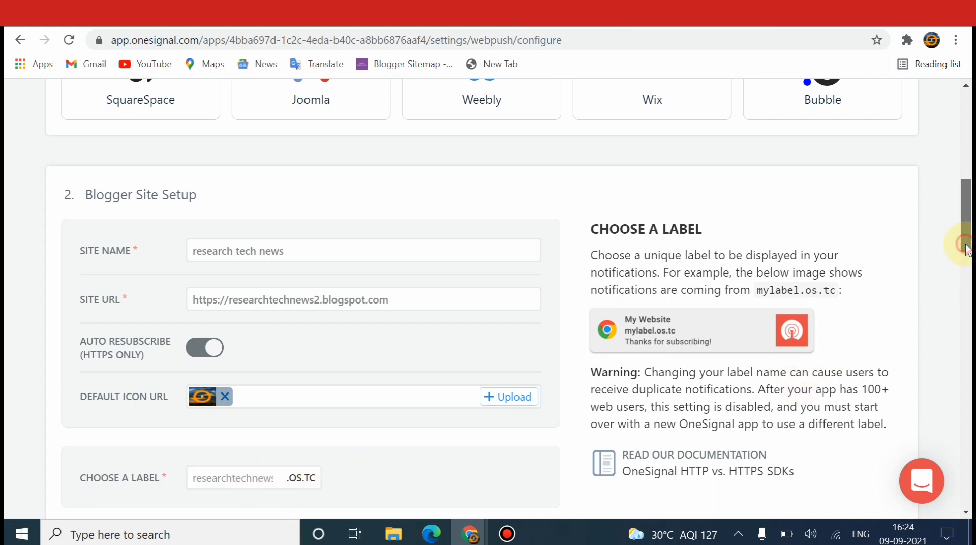
left_click_drag(967, 250, 970, 347)
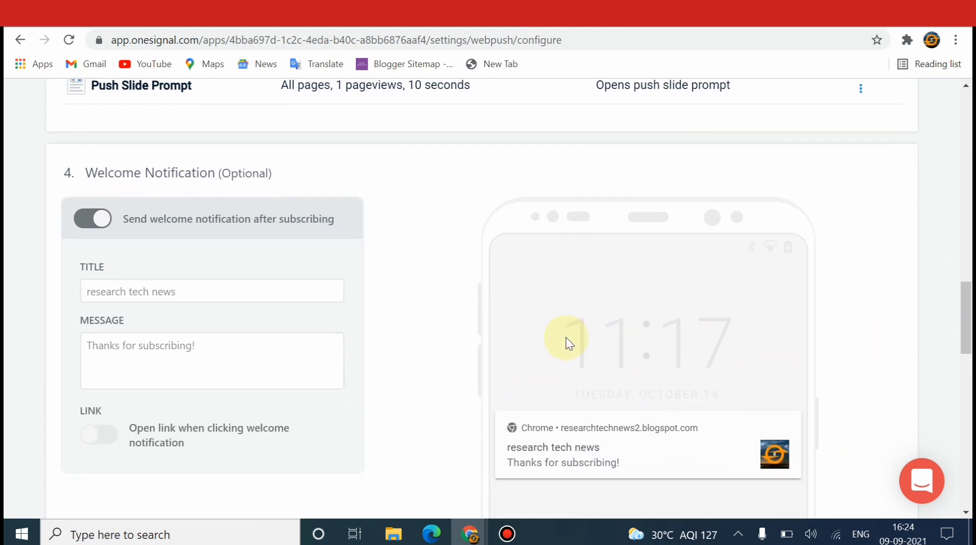
left_click(99, 288)
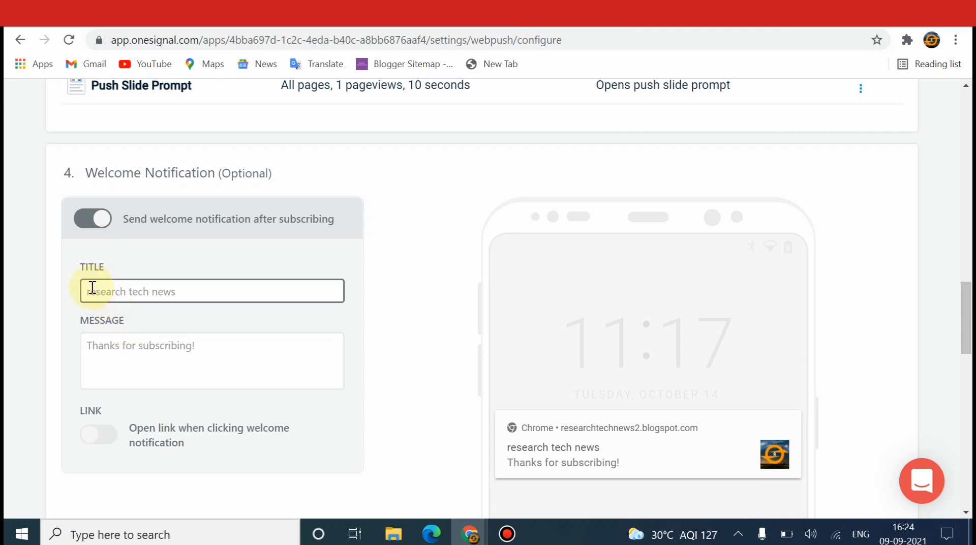
left_click(92, 288)
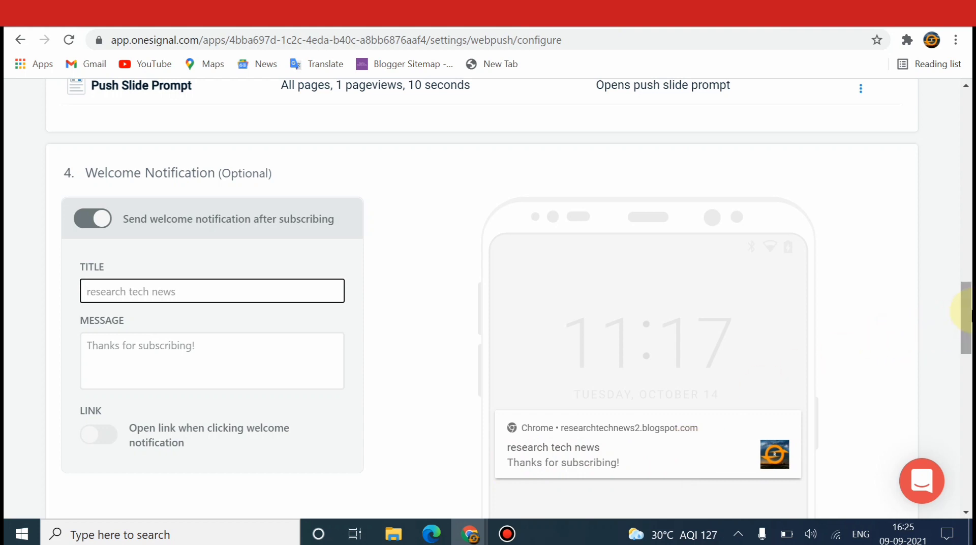
left_click_drag(964, 311, 964, 322)
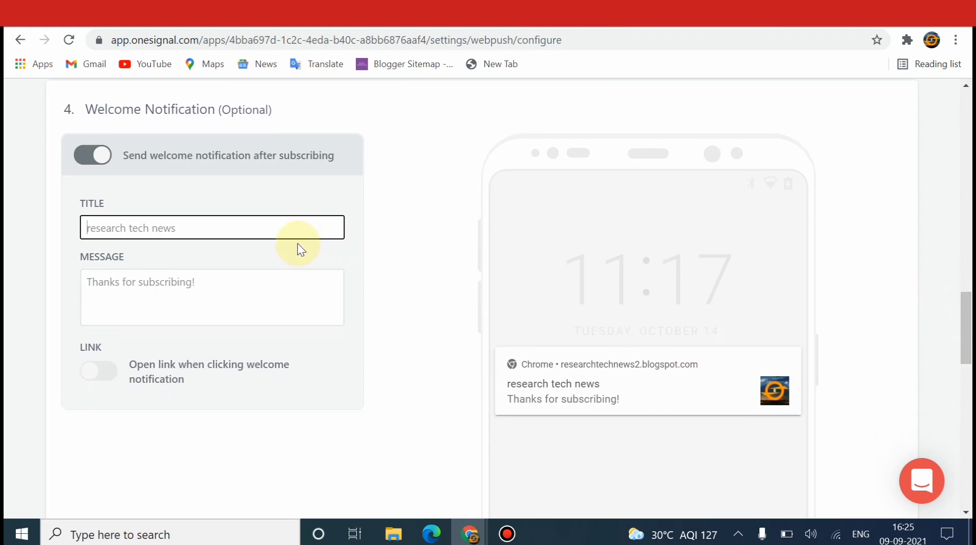
left_click(280, 223)
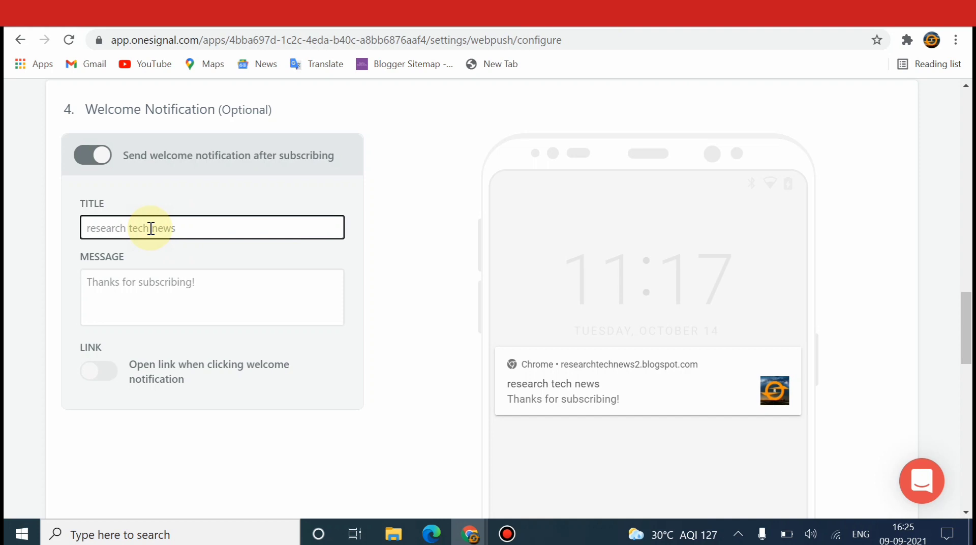
type("Research Tech News")
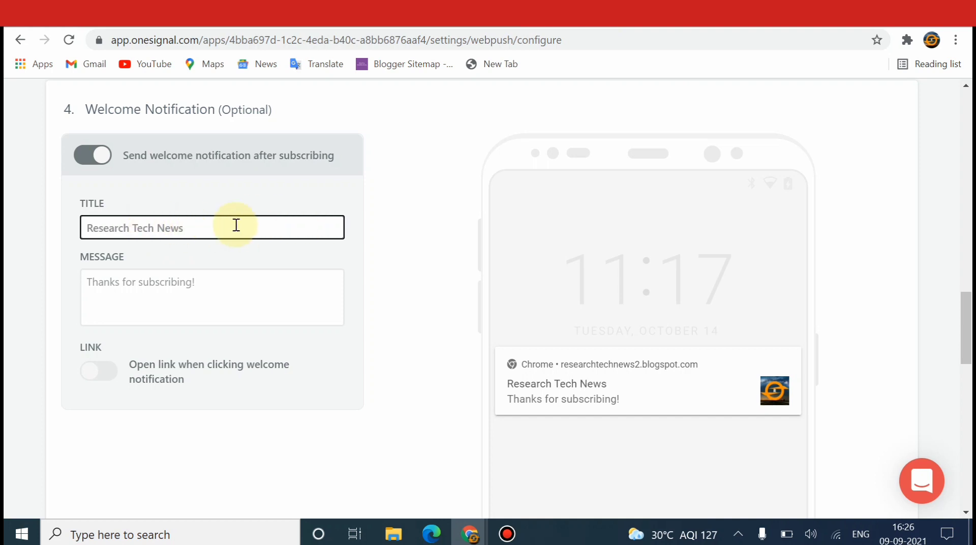
- Replace the welcome notification's message with "Thanx For Subscribing"
left_click(127, 321)
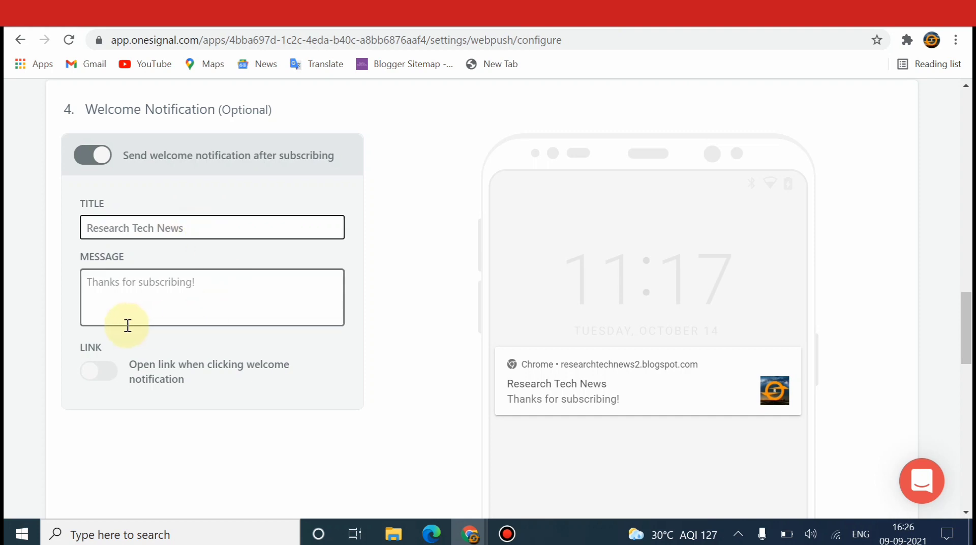
left_click(196, 284)
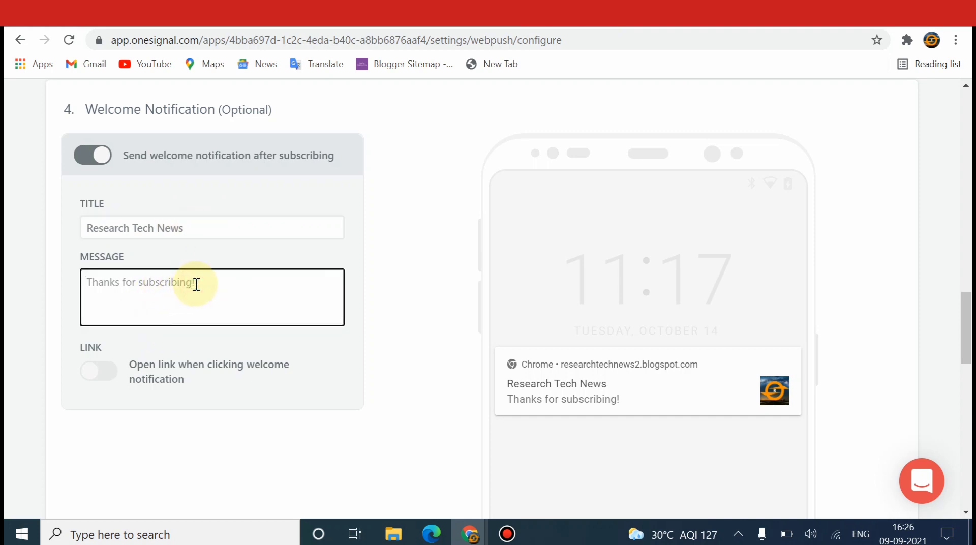
type("Thanx For Subscribing")
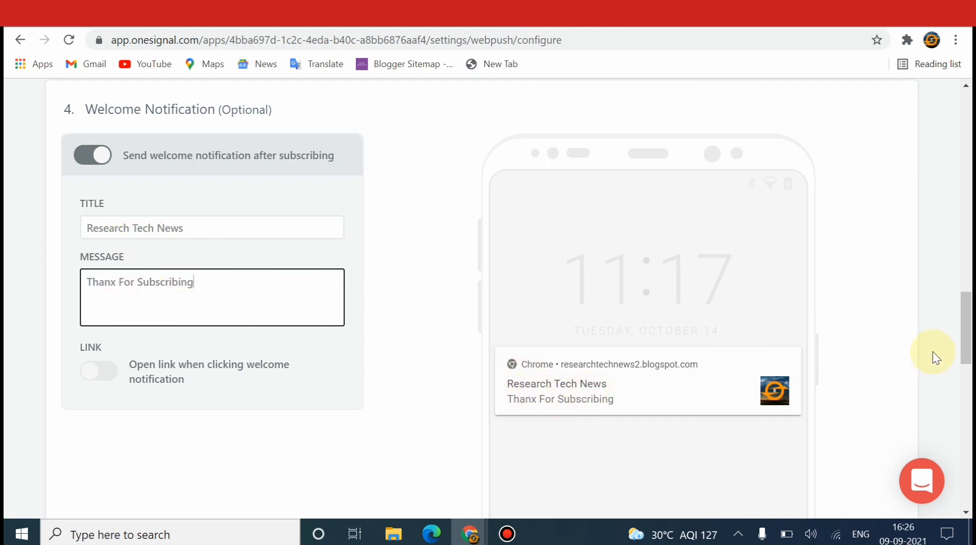
- Preview the welcome notification as it appears on Windows
mouse_move(964, 345)
left_mouse_down()
mouse_move(967, 483)
mouse_move(954, 345)
left_mouse_up()
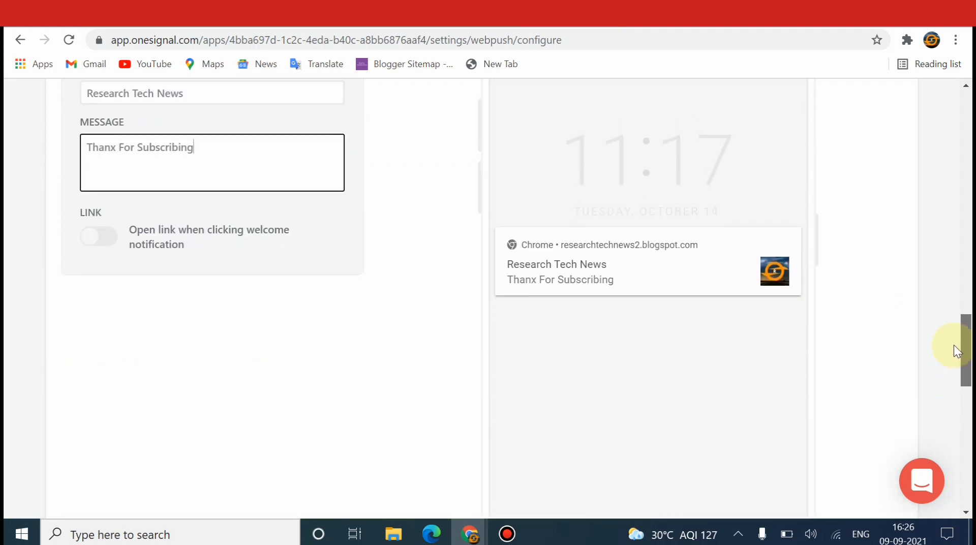
scroll(954, 344, "up", 3)
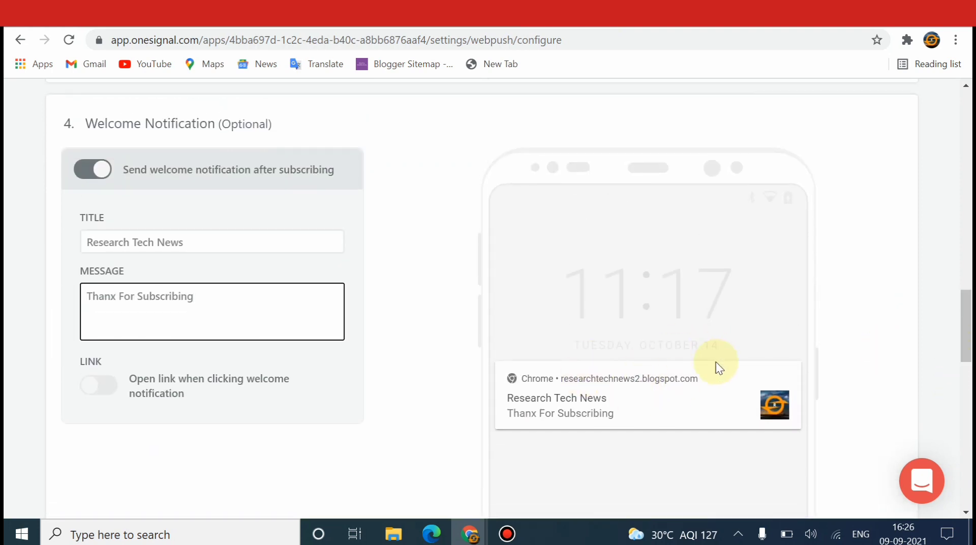
left_click_drag(966, 315, 967, 372)
left_click(648, 370)
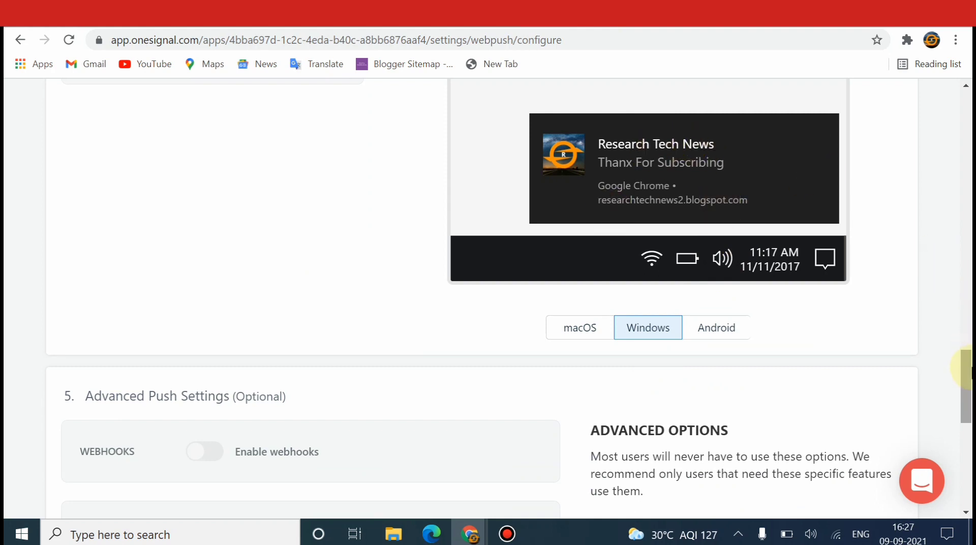
- Open the Push Slide Prompt in the permission prompt setup for editing
left_click_drag(964, 369, 955, 272)
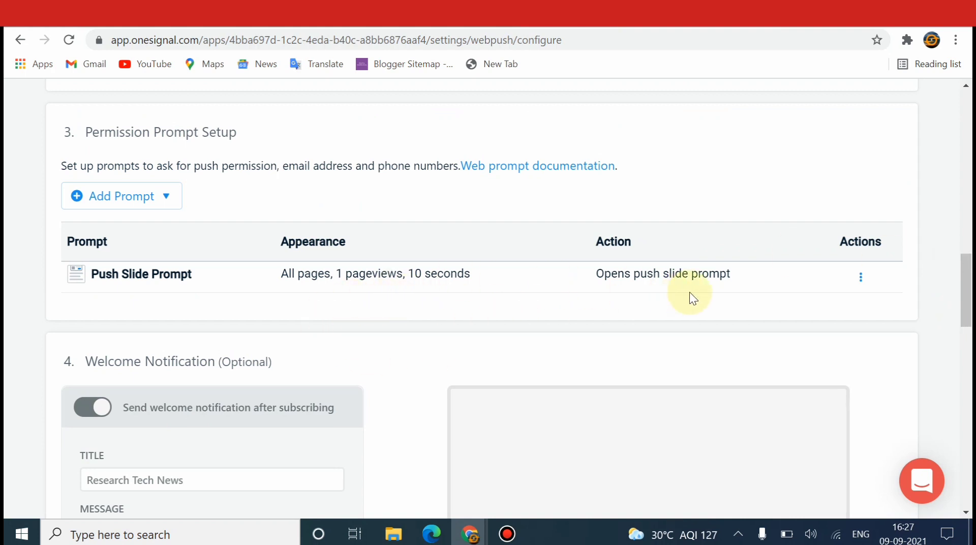
left_click(861, 279)
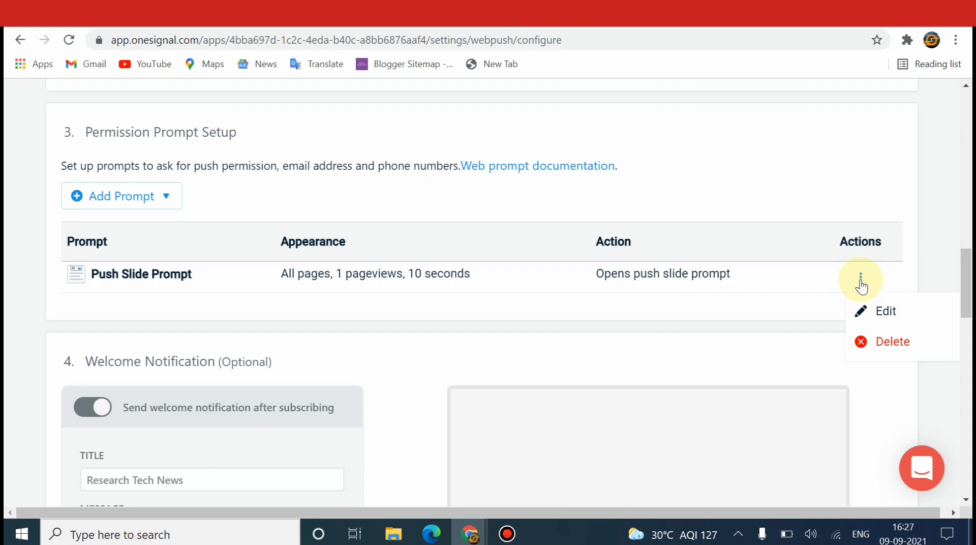
left_click(888, 312)
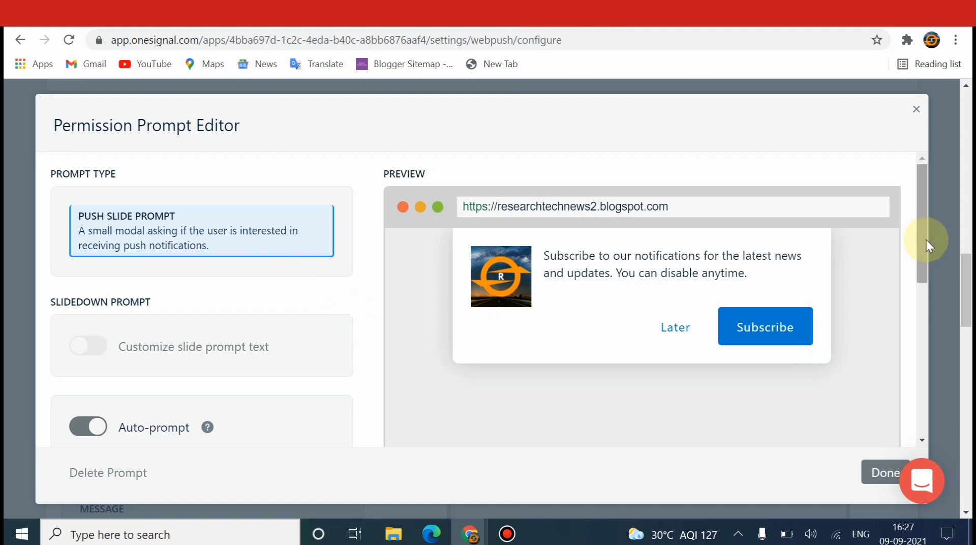
- Examine the slide prompt's auto-prompt conditions for page views and seconds, along with the subscribe prompt preview
left_click_drag(927, 240, 928, 337)
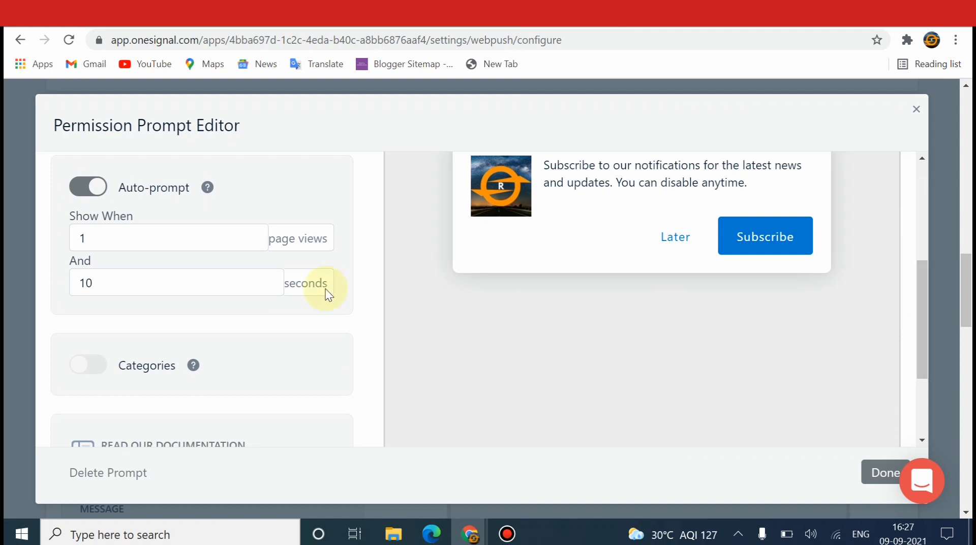
left_click(224, 279)
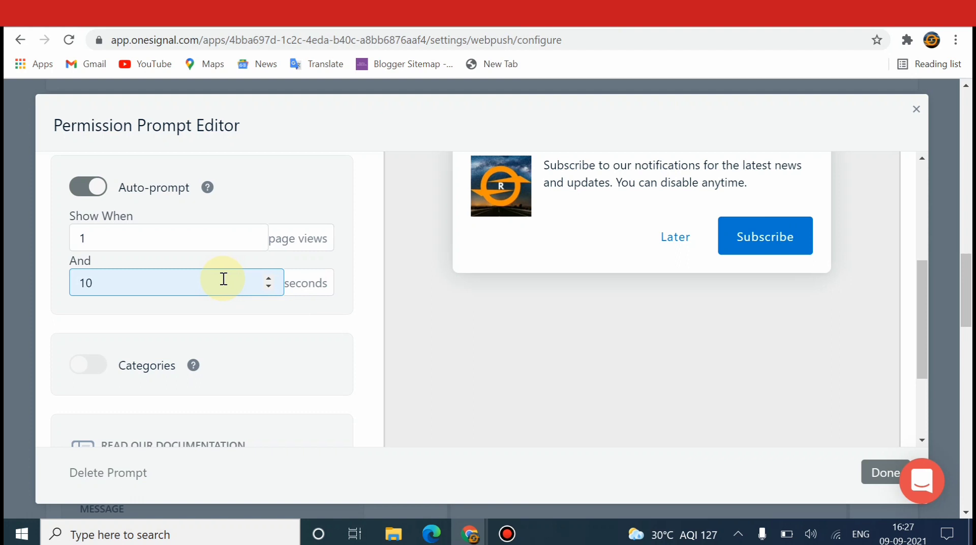
left_click(775, 142)
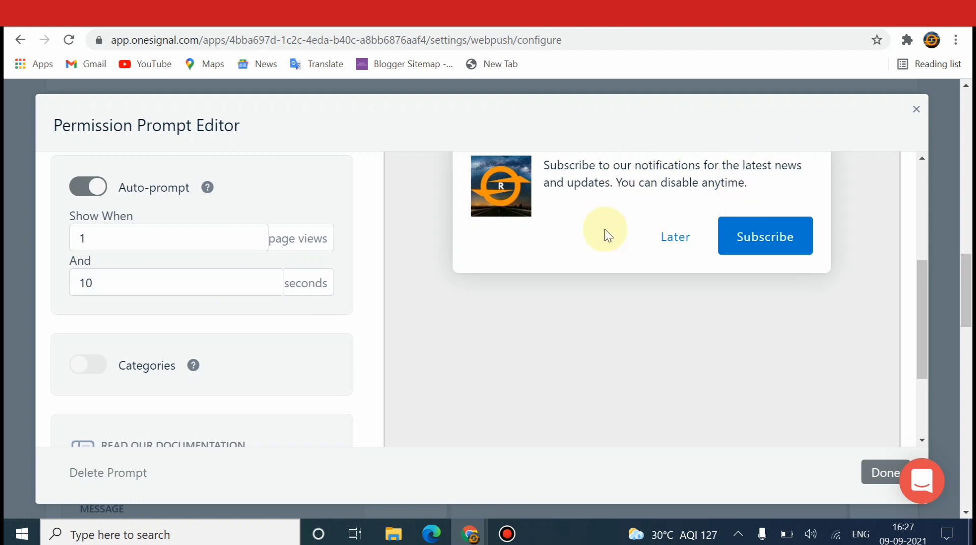
left_click(224, 283)
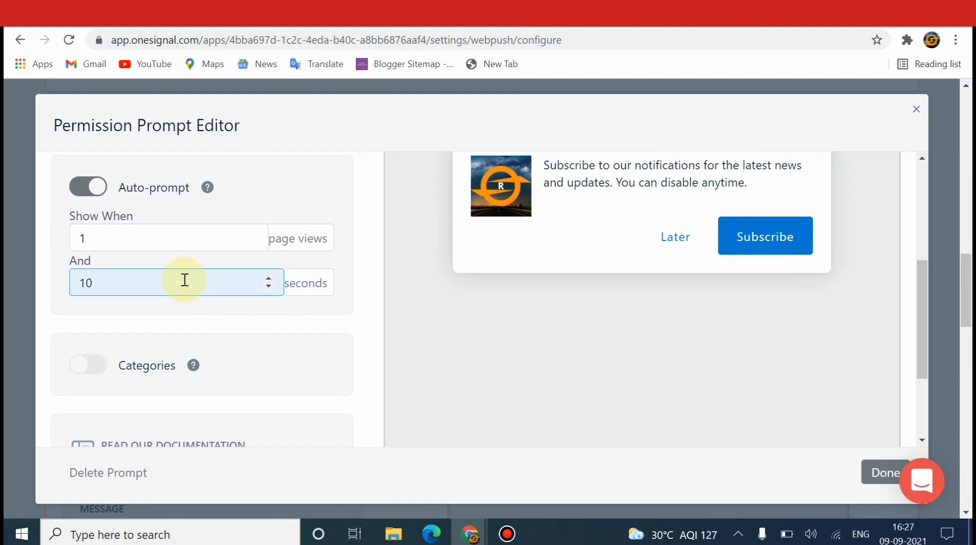
left_click(150, 243)
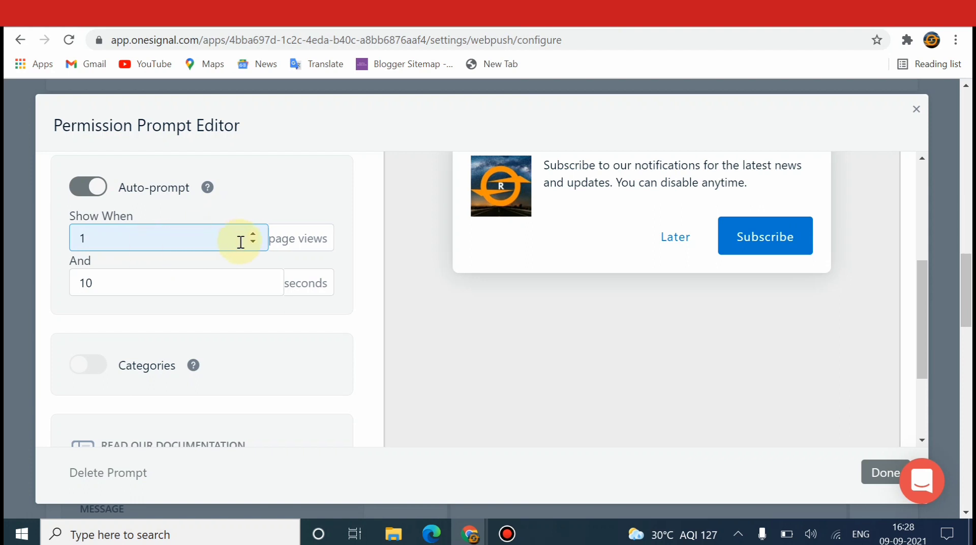
left_click(137, 288)
left_click(141, 319)
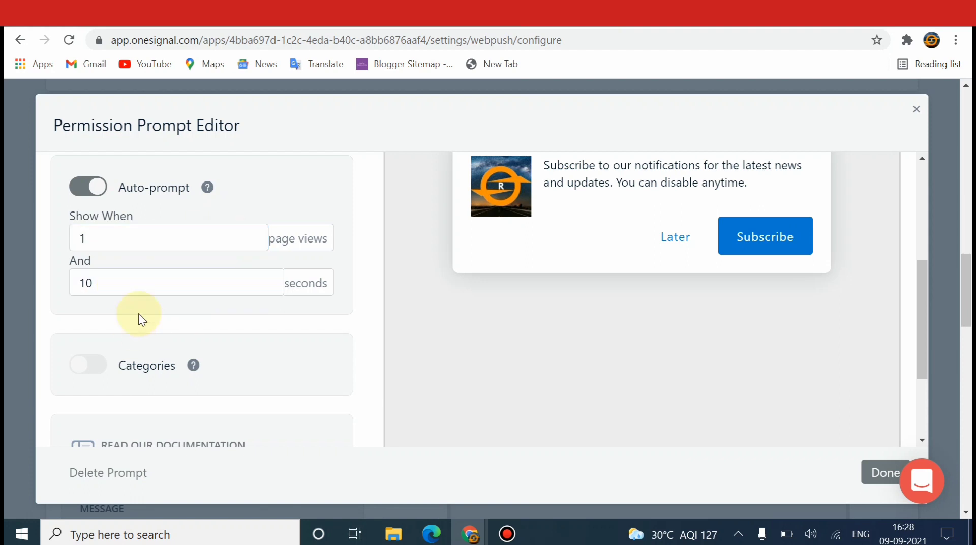
left_click(144, 288)
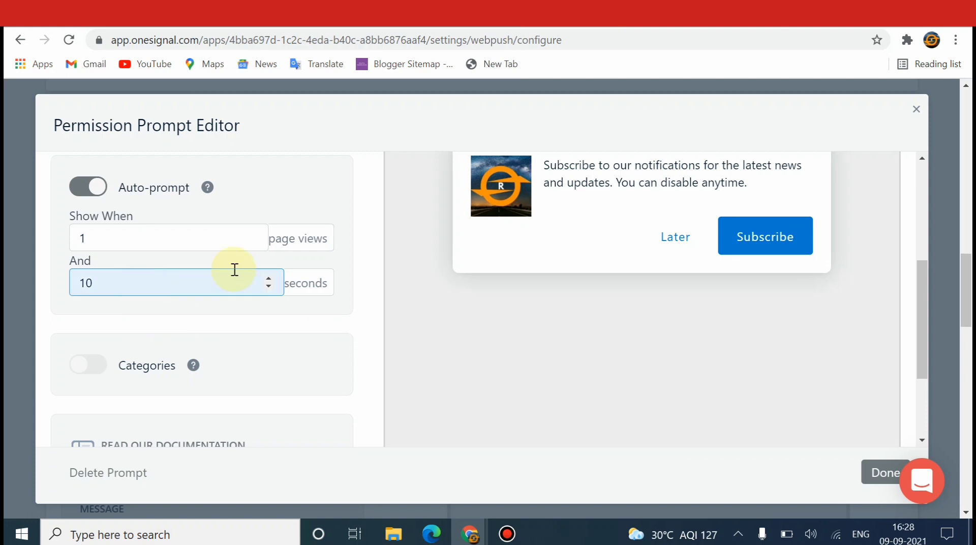
left_click(188, 320)
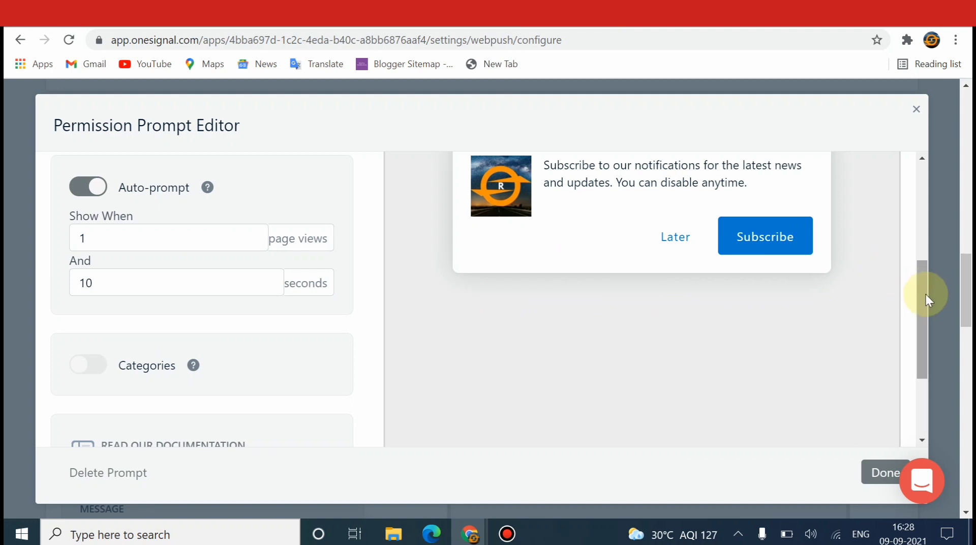
- Turn on custom text for the slide prompt and review its action message and the Later and Subscribe button labels
left_click_drag(926, 295, 905, 181)
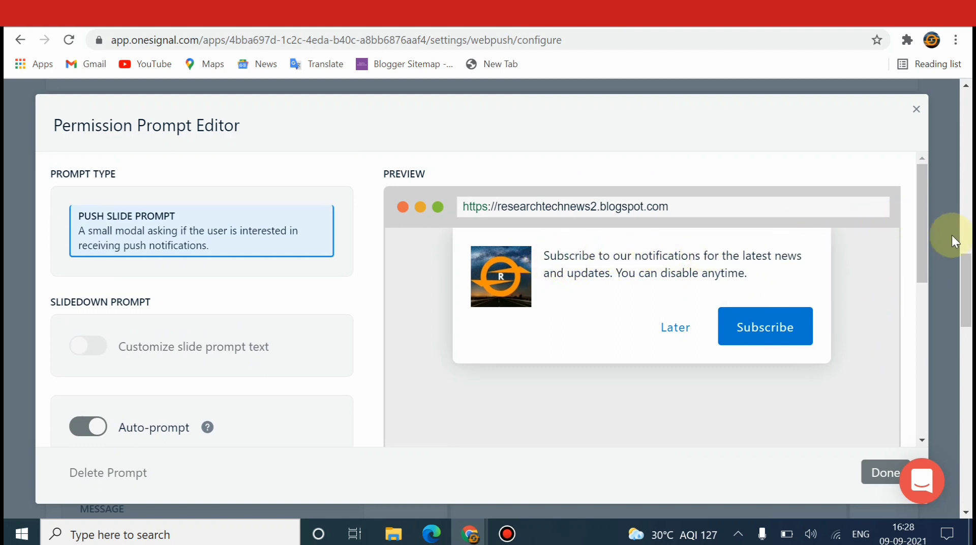
left_click_drag(964, 260, 962, 226)
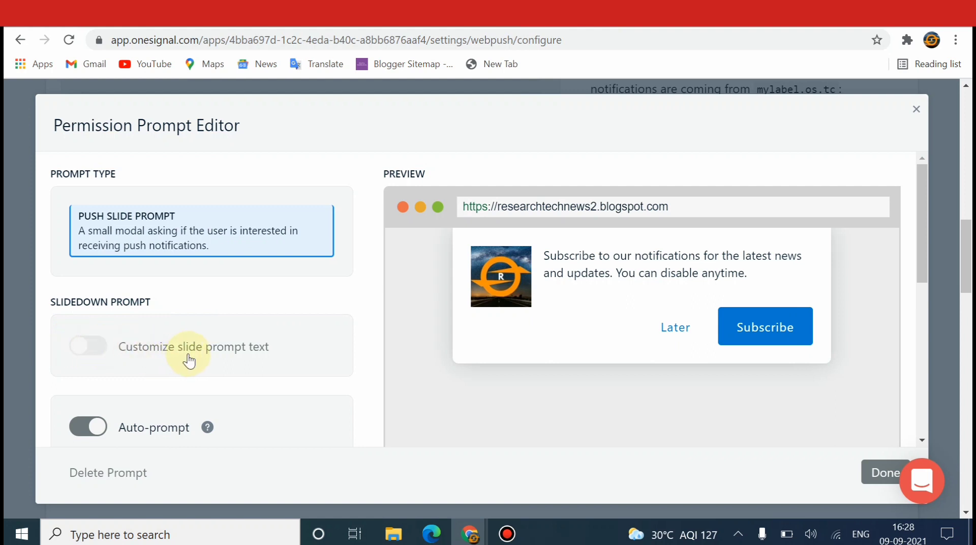
left_click(76, 350)
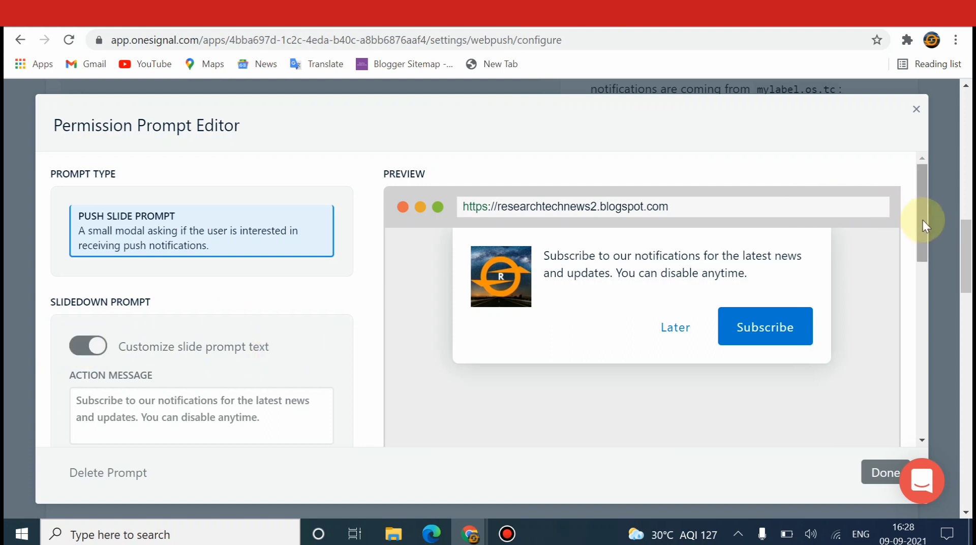
left_click_drag(923, 221, 929, 261)
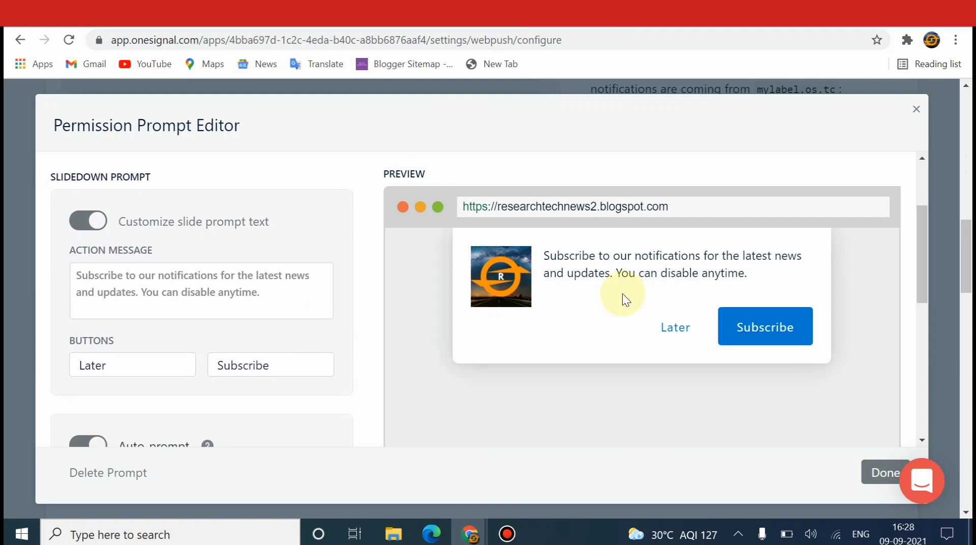
left_click(123, 362)
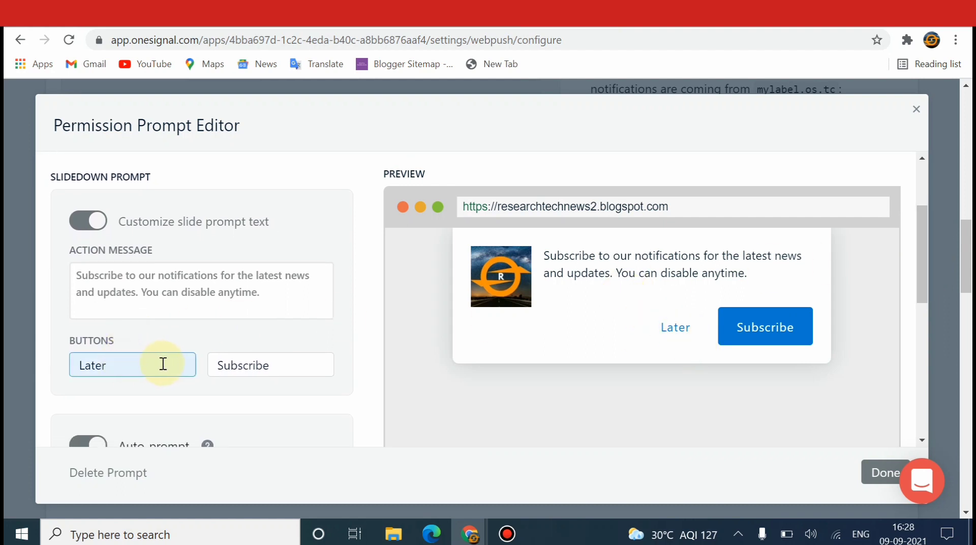
left_click(279, 366)
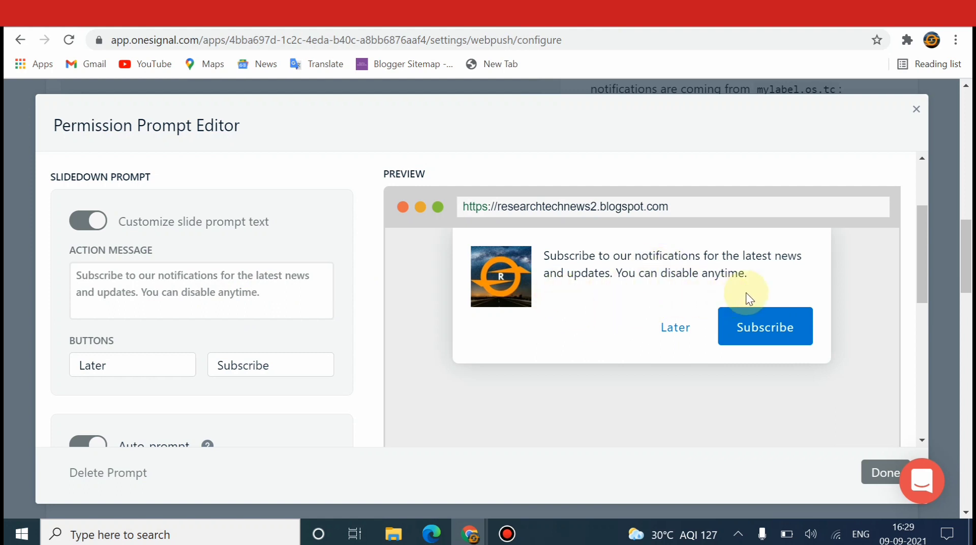
left_click_drag(923, 264, 941, 444)
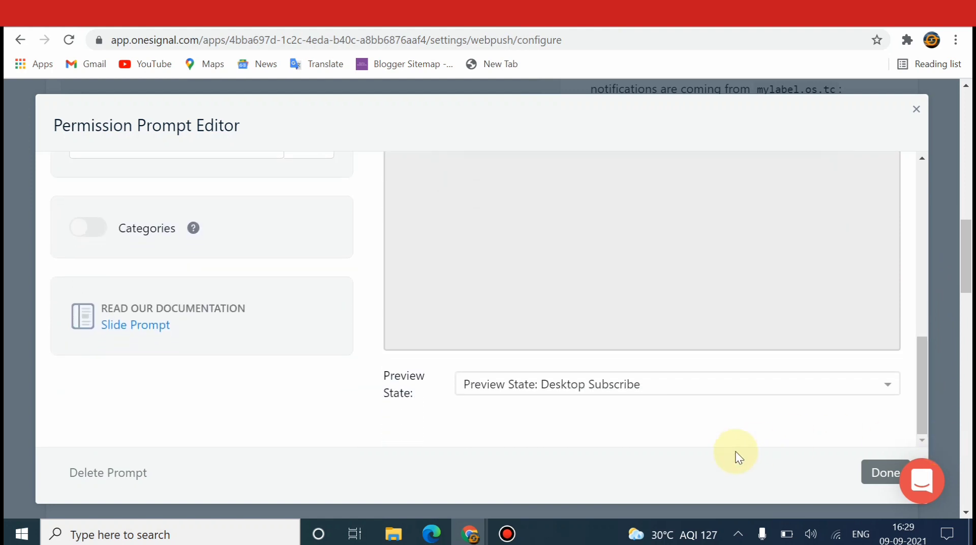
- Finish editing the permission prompt and try to save the web push configuration
left_click(873, 486)
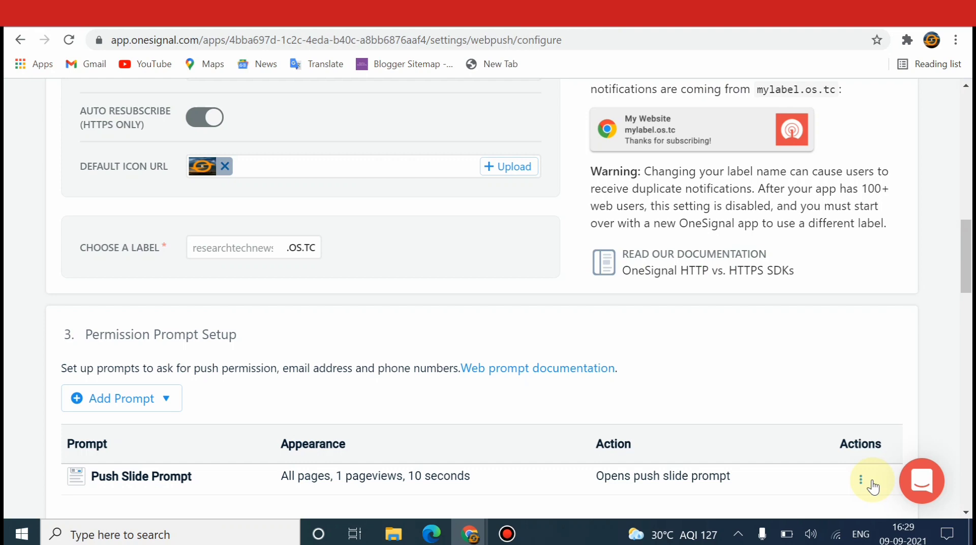
left_click_drag(969, 273, 969, 478)
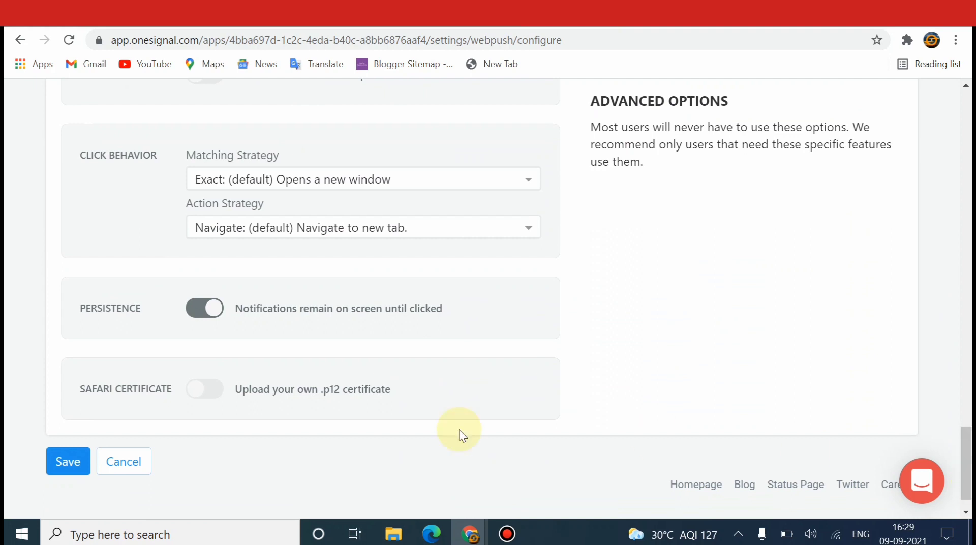
left_click(66, 465)
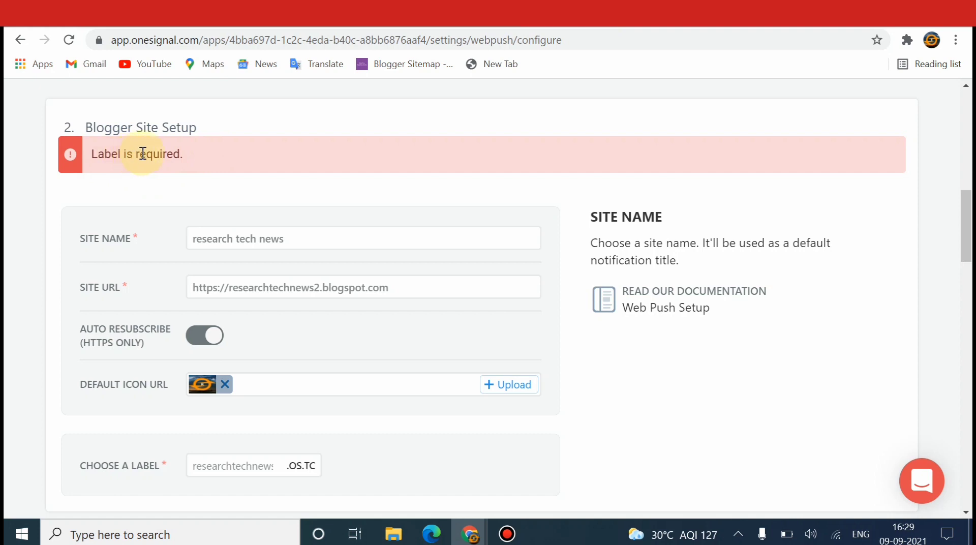
- Copy the blog name from the site URL and fill in the required site label as "researchtechne"
left_click(264, 469)
left_click(263, 468)
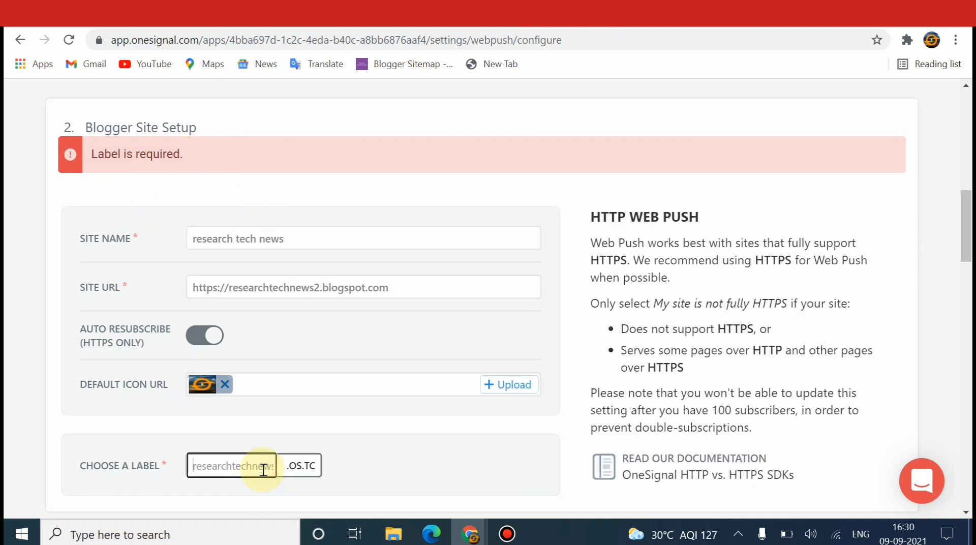
left_click(231, 290)
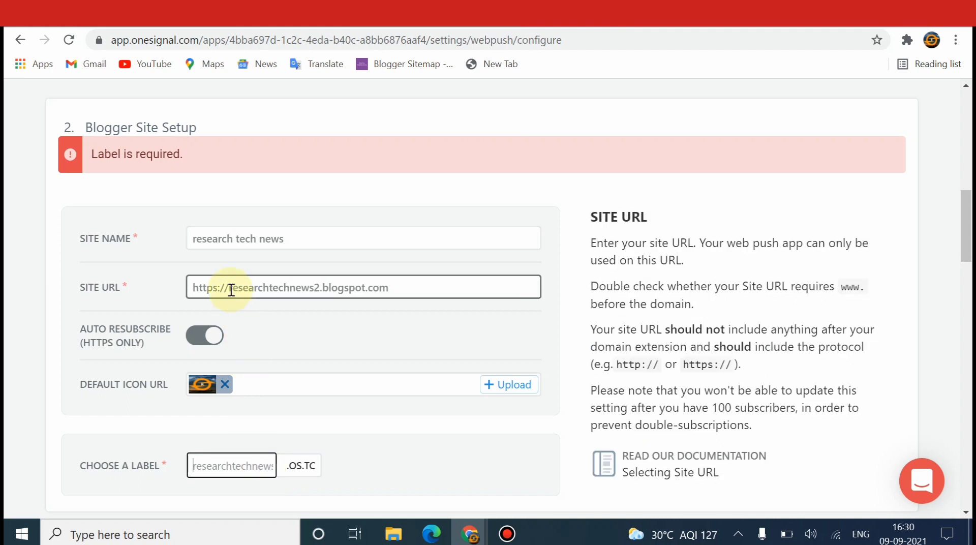
left_click_drag(230, 288, 314, 287)
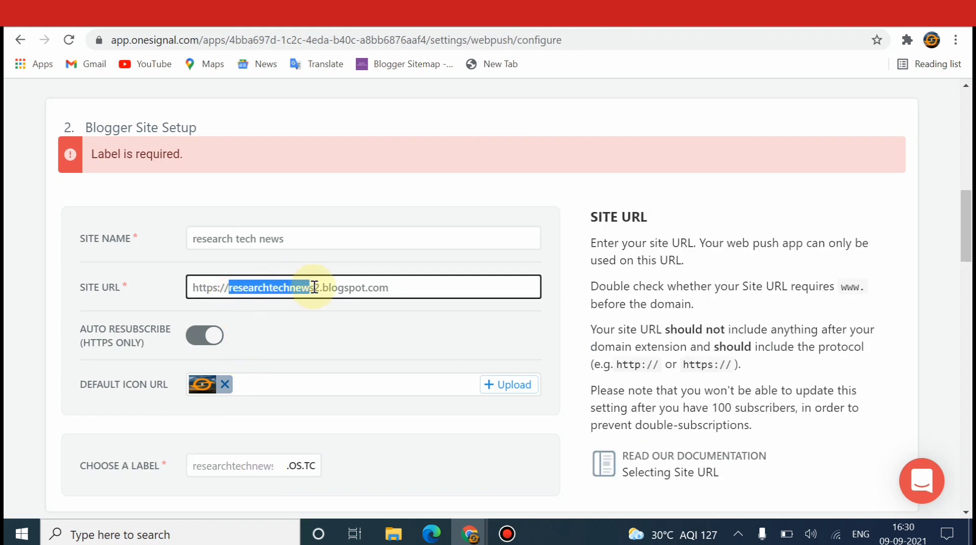
right_click(314, 287)
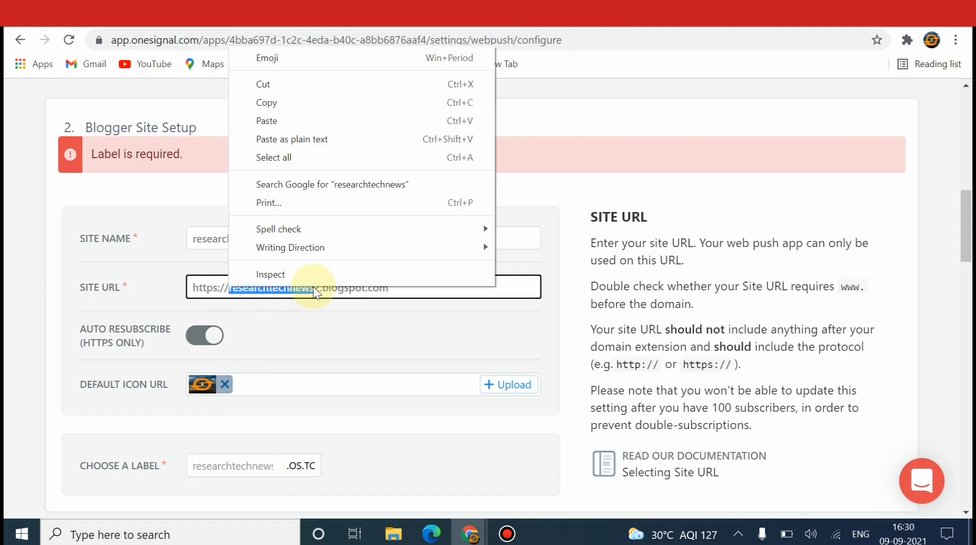
left_click(278, 104)
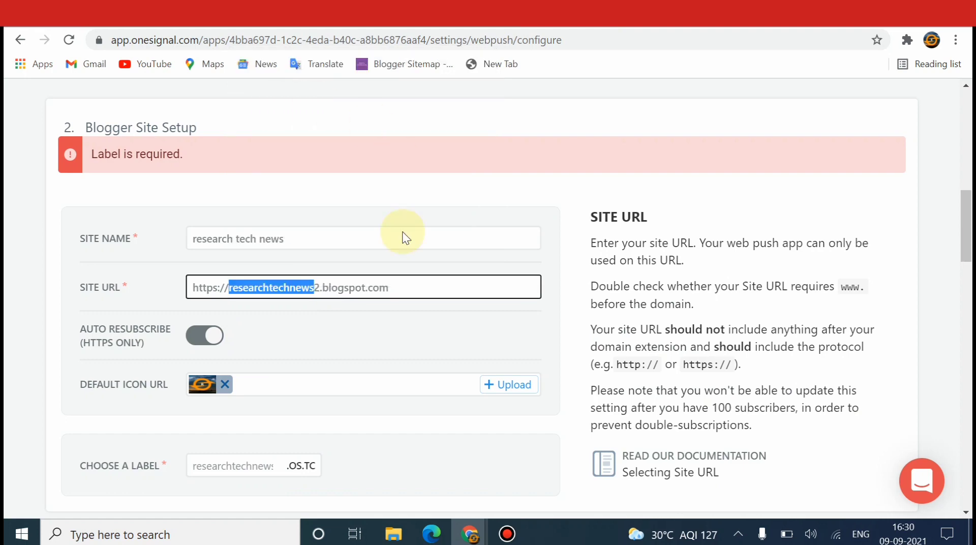
left_click(210, 465)
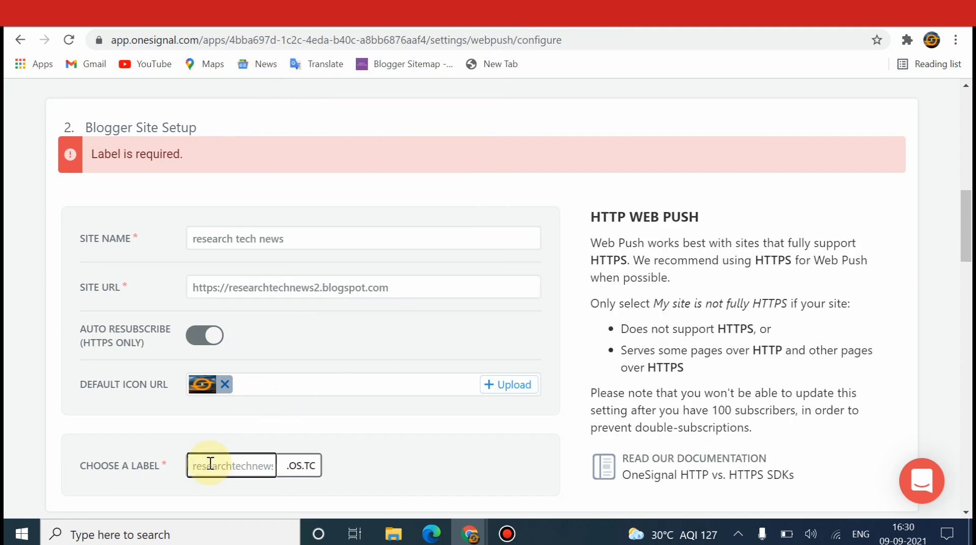
right_click(210, 464)
left_click(219, 343)
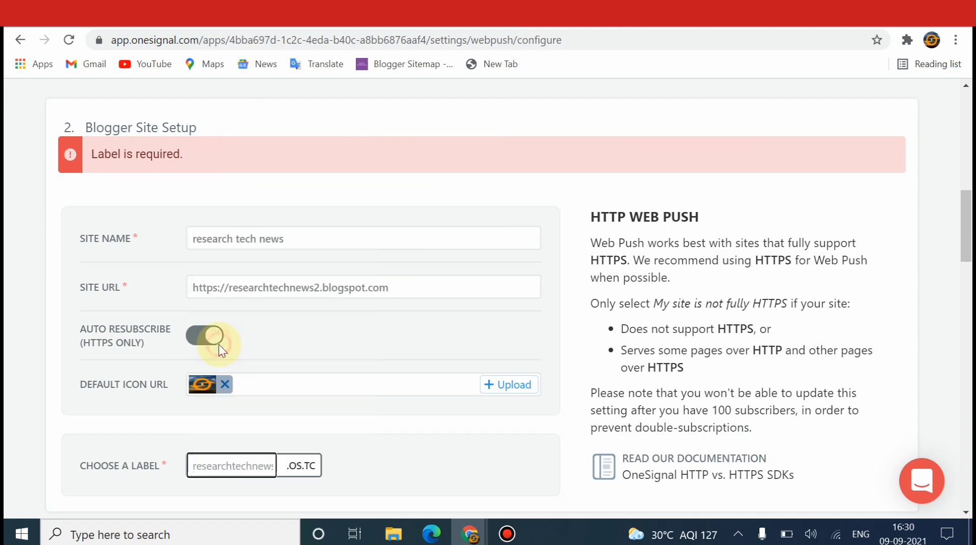
left_click(218, 464)
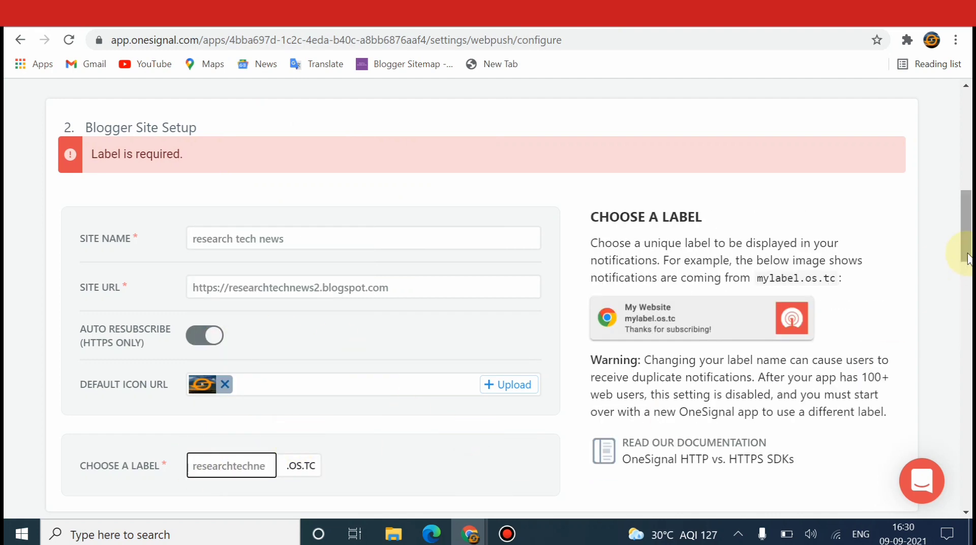
- Save the web push configuration and copy the generated script from the Add Code to Site section
left_click_drag(968, 257, 968, 345)
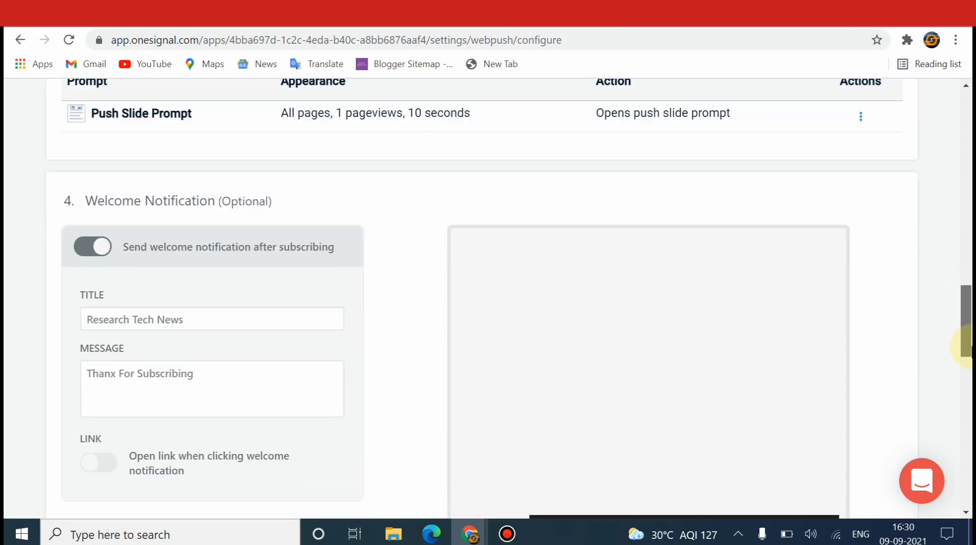
scroll(335, 441, "down", 18)
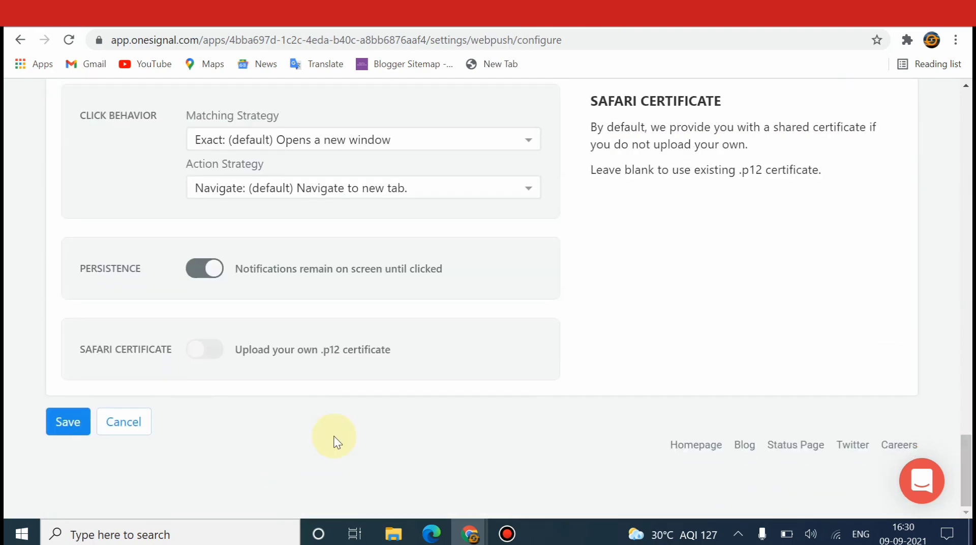
left_click(76, 436)
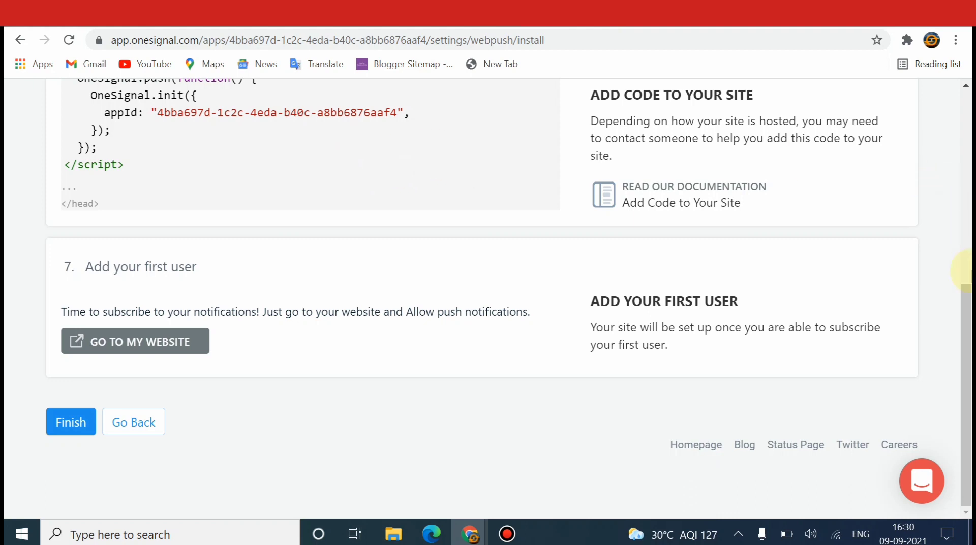
left_click_drag(969, 351, 968, 230)
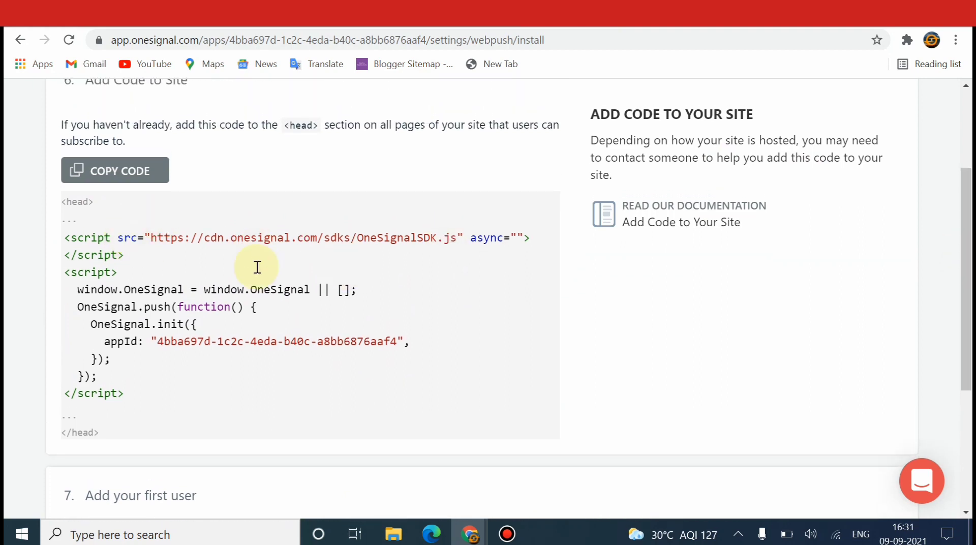
left_click(115, 175)
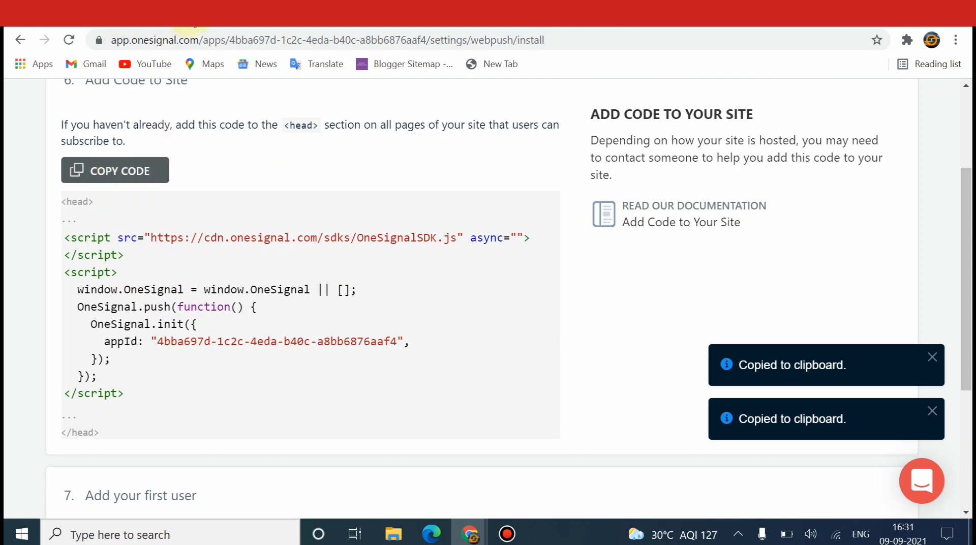
- Switch to the Research Tech News dashboard in Blogger and open the blog theme's HTML for editing
left_click(194, 23)
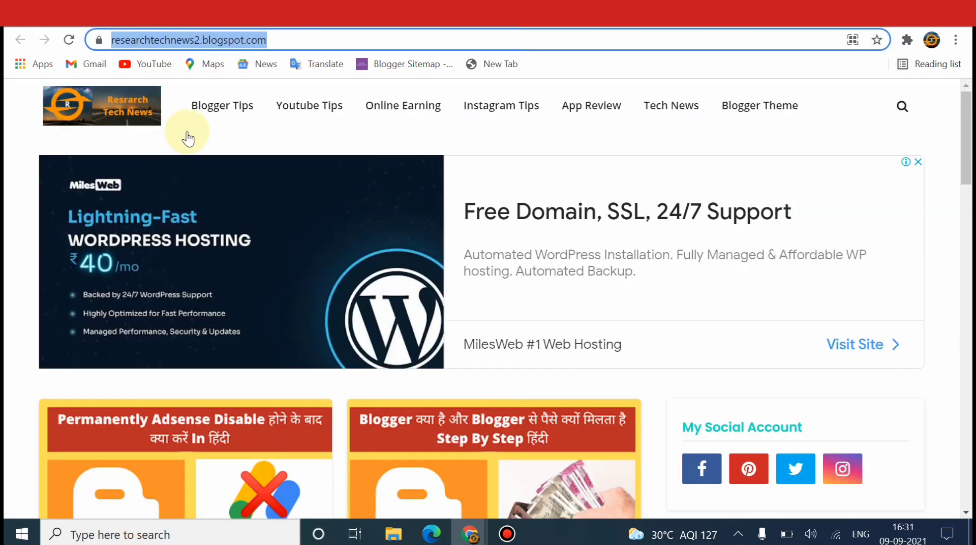
left_click(102, 10)
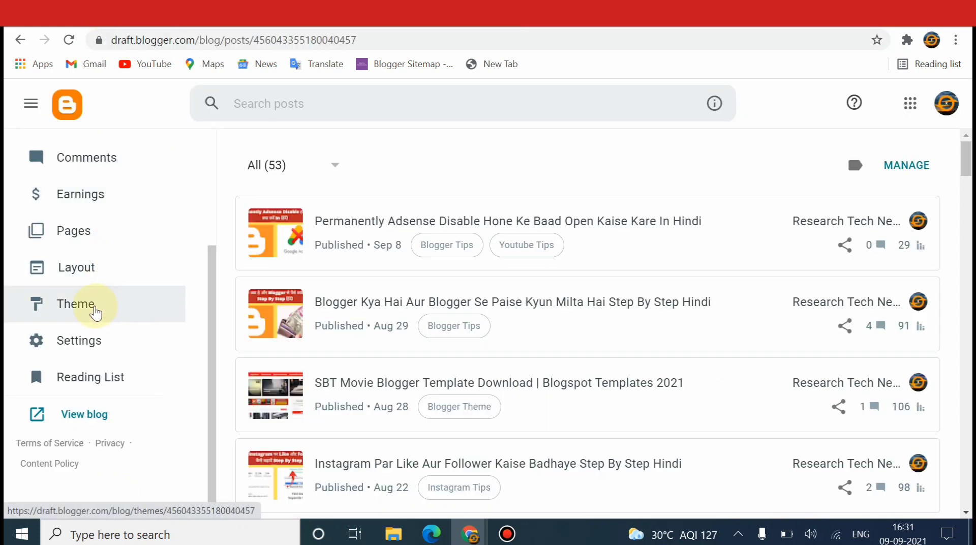
left_click(96, 311)
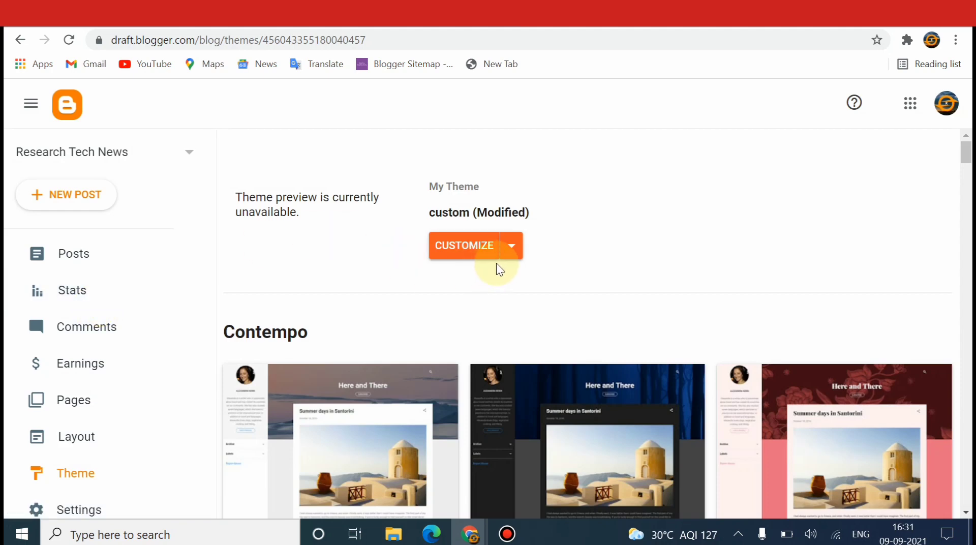
left_click(511, 251)
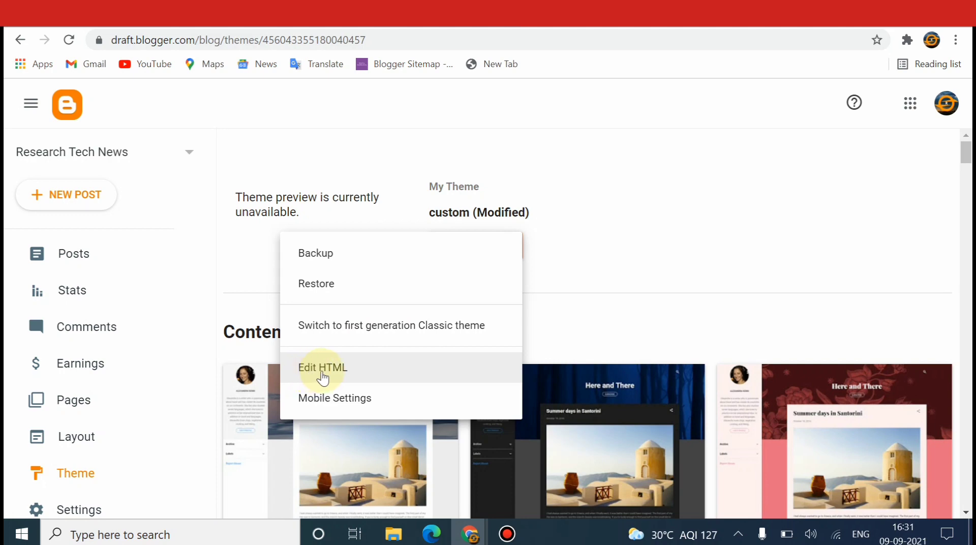
left_click(355, 375)
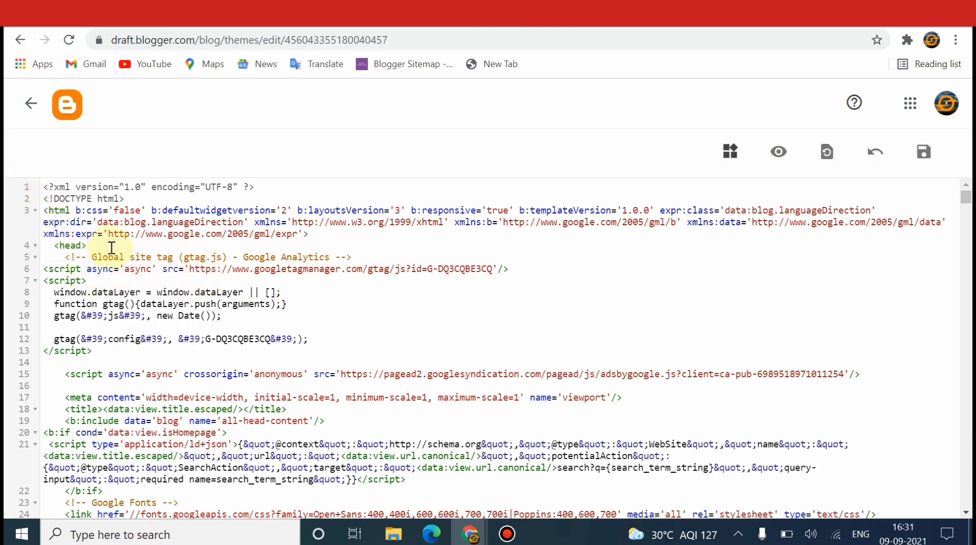
- Paste the copied OneSignal script on new lines directly below the opening <head> tag and save the theme
left_click(94, 246)
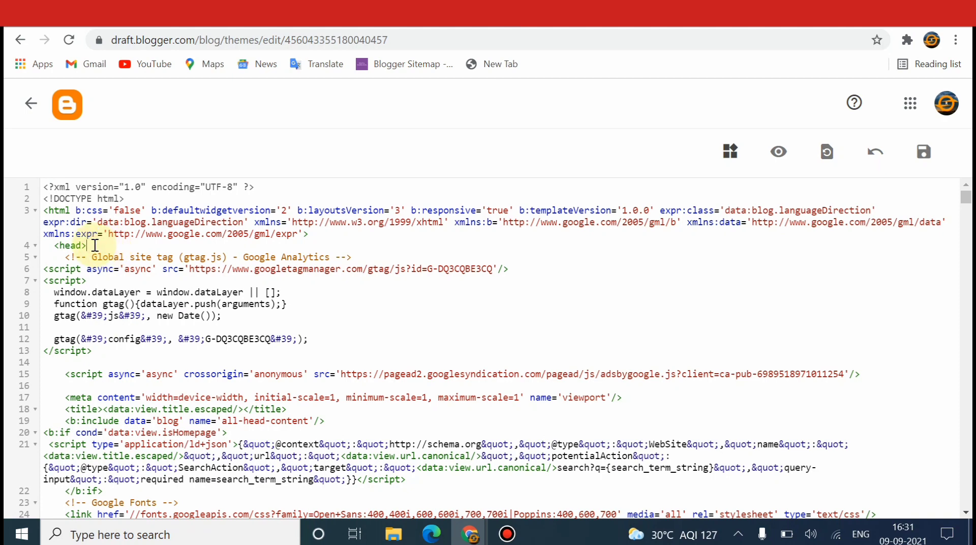
key("Return")
key("Return")
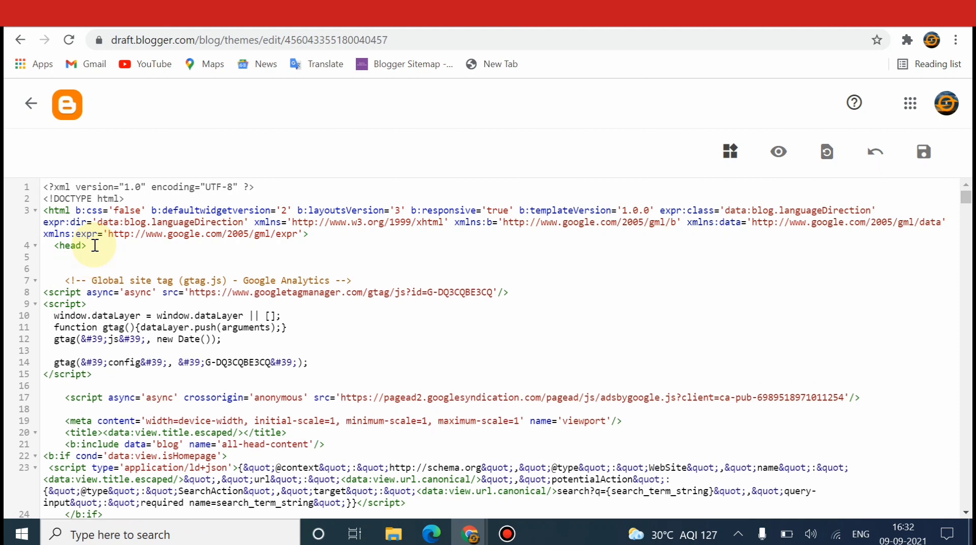
left_click(95, 245)
key("Return")
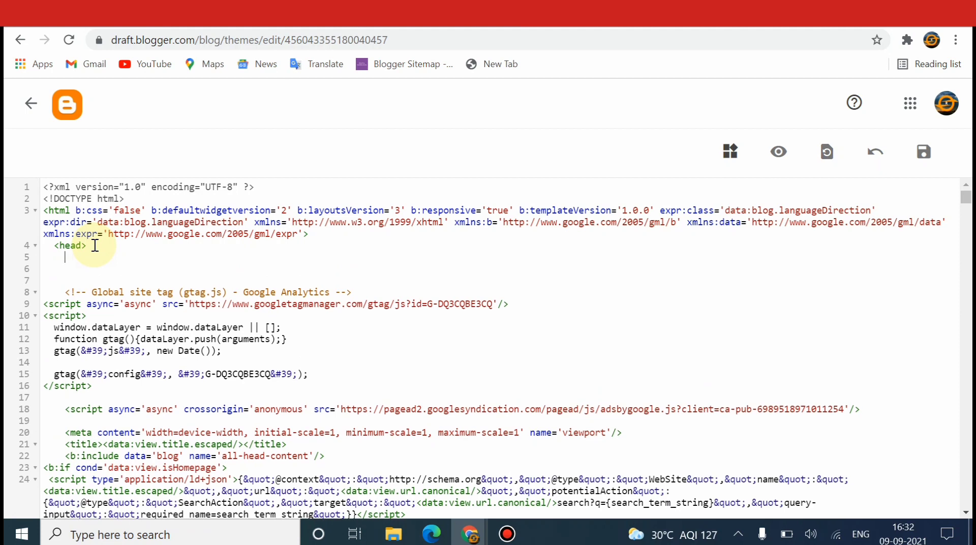
key("Return")
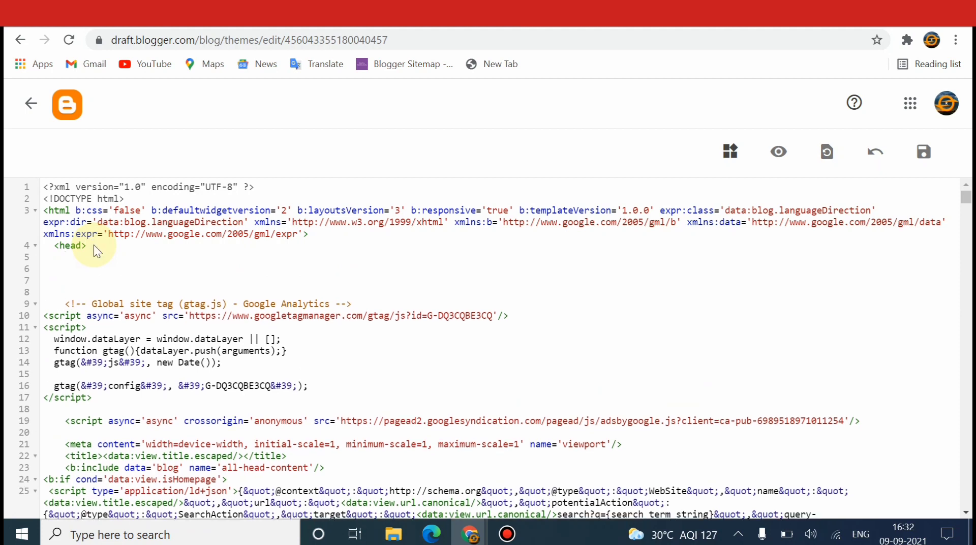
key("Menu")
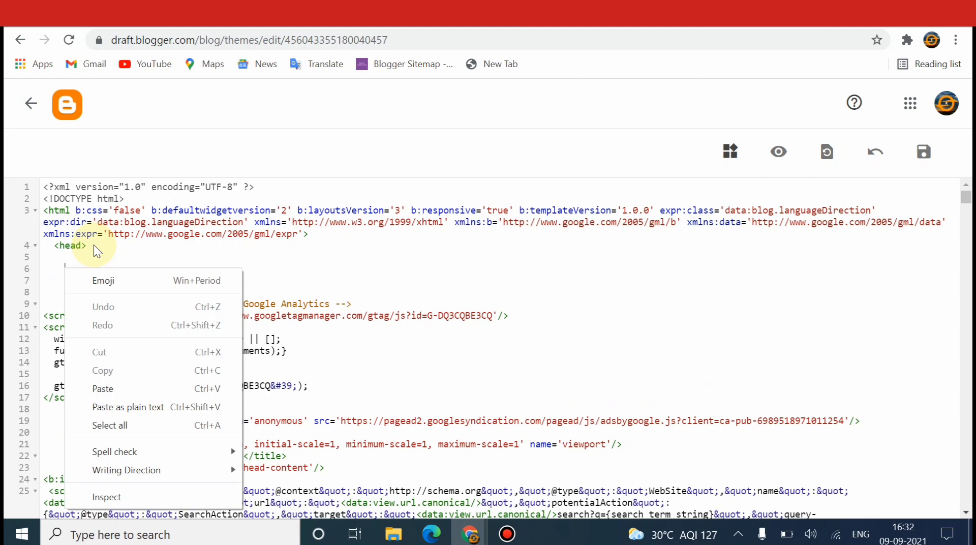
left_click(103, 389)
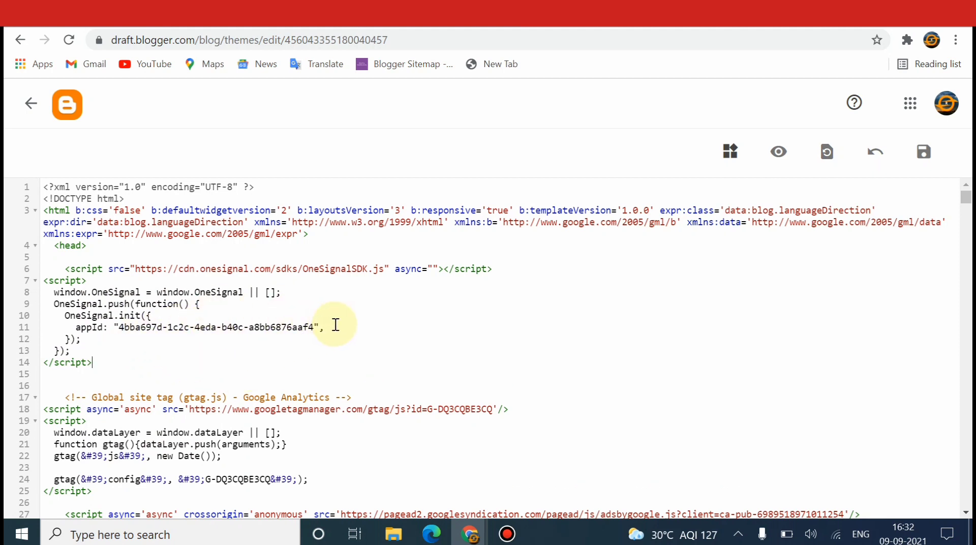
left_click(925, 153)
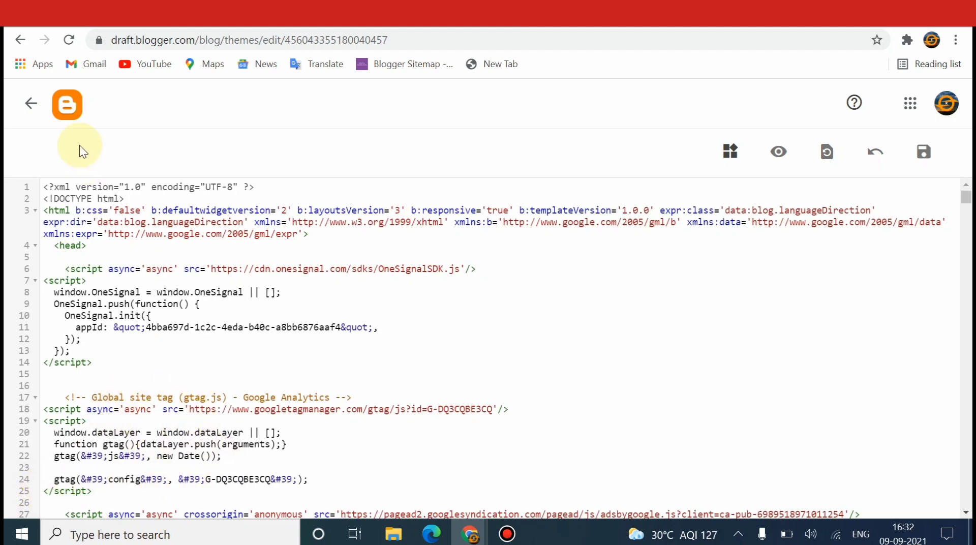
- Leave the theme editor for the blog's posts list, then switch to OneSignal's web configuration and finish the web push setup
left_click(31, 104)
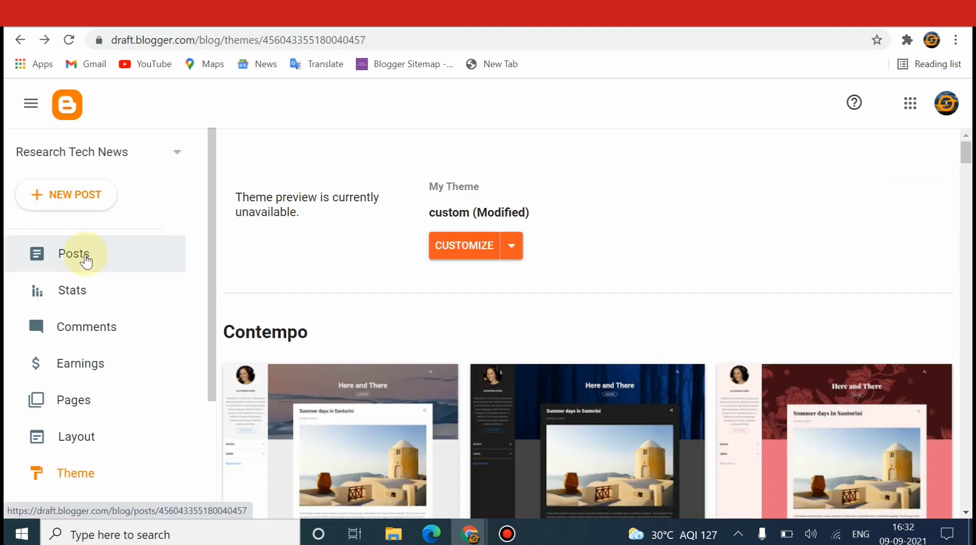
left_click(87, 259)
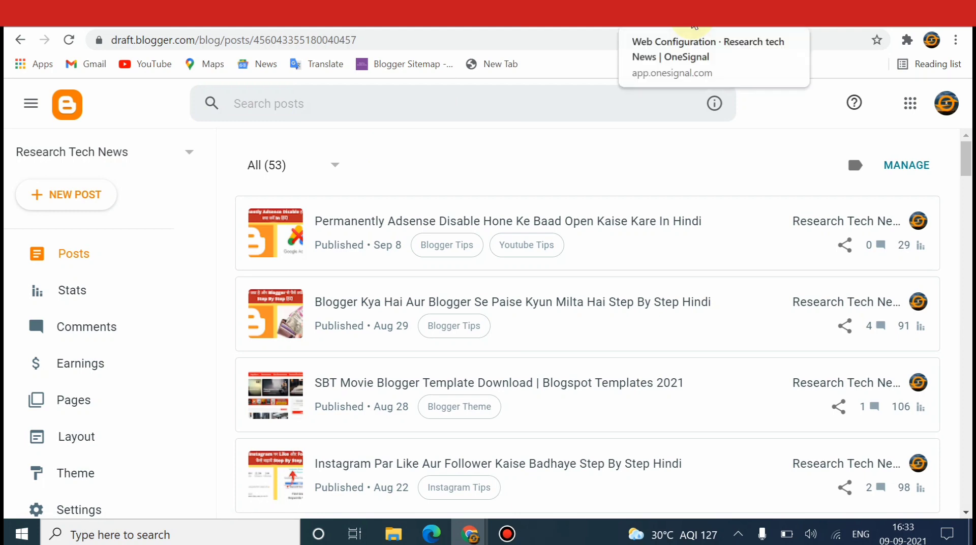
left_click(694, 25)
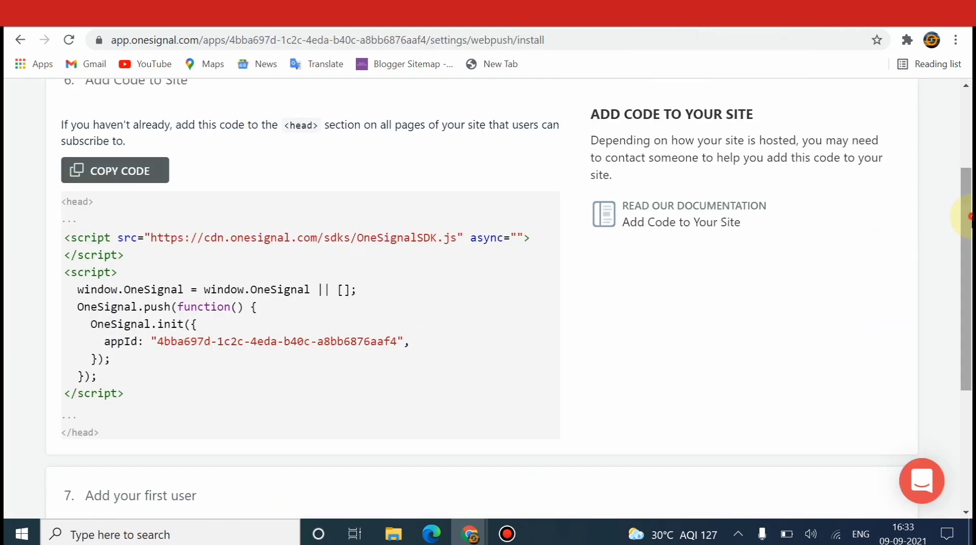
left_click_drag(959, 217, 963, 320)
scroll(962, 318, "down", 2)
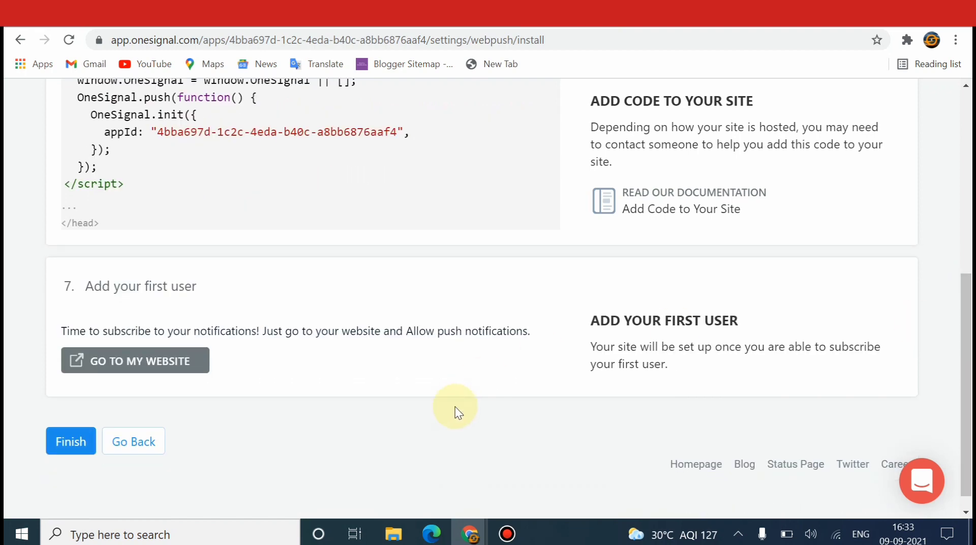
left_click(72, 442)
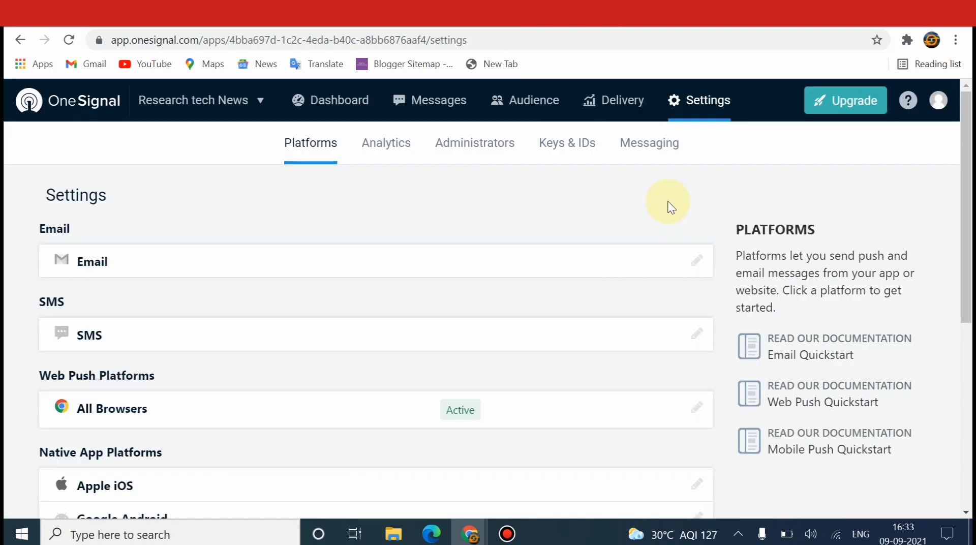
- Open the OneSignal dashboard of the Research tech News app and check the list of available apps
left_click(333, 104)
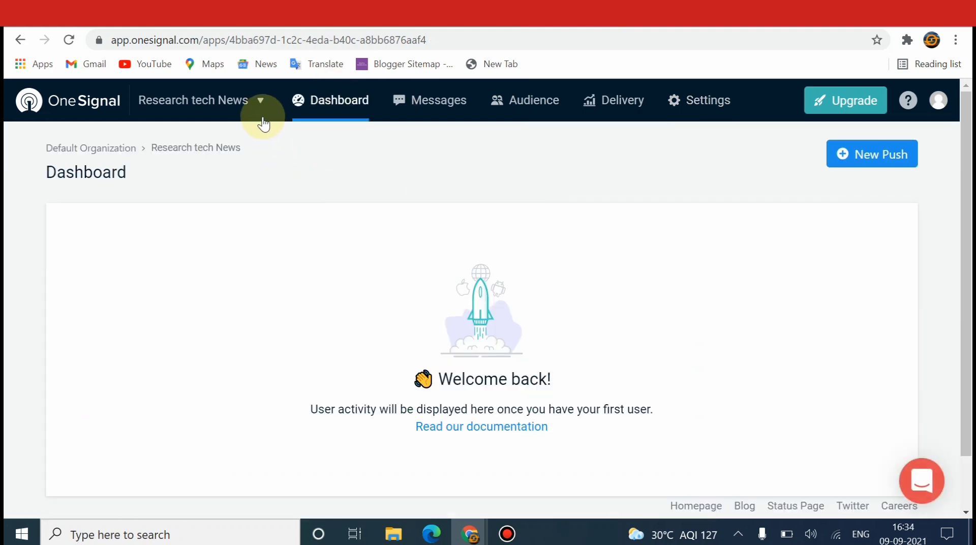
left_click(259, 102)
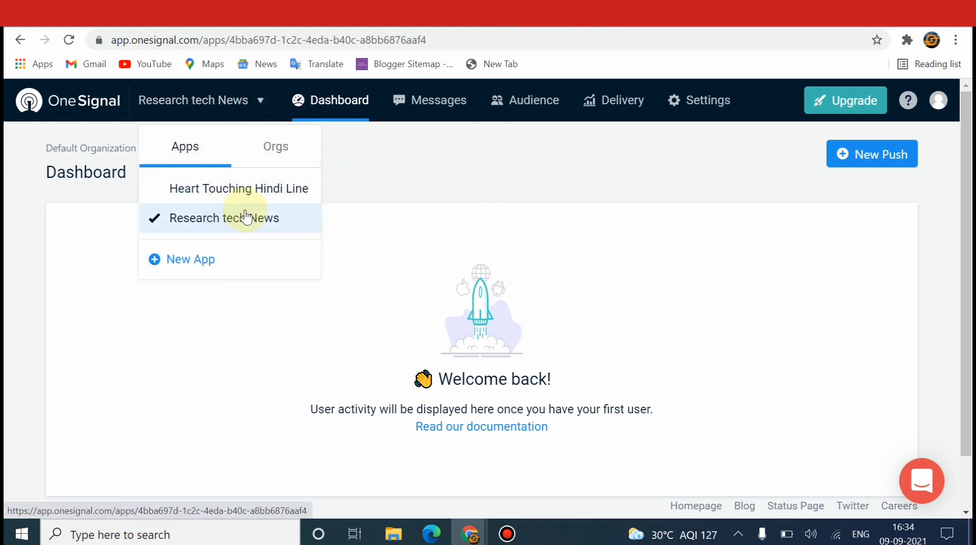
left_click(355, 173)
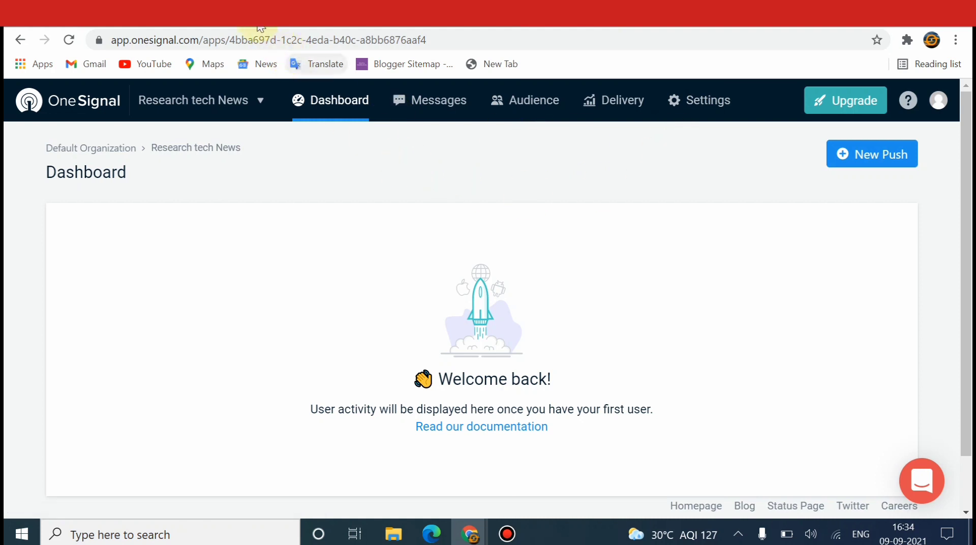
- Switch to Blogger and open the live Research Tech News blog to check it for the notification prompt
left_click(88, 10)
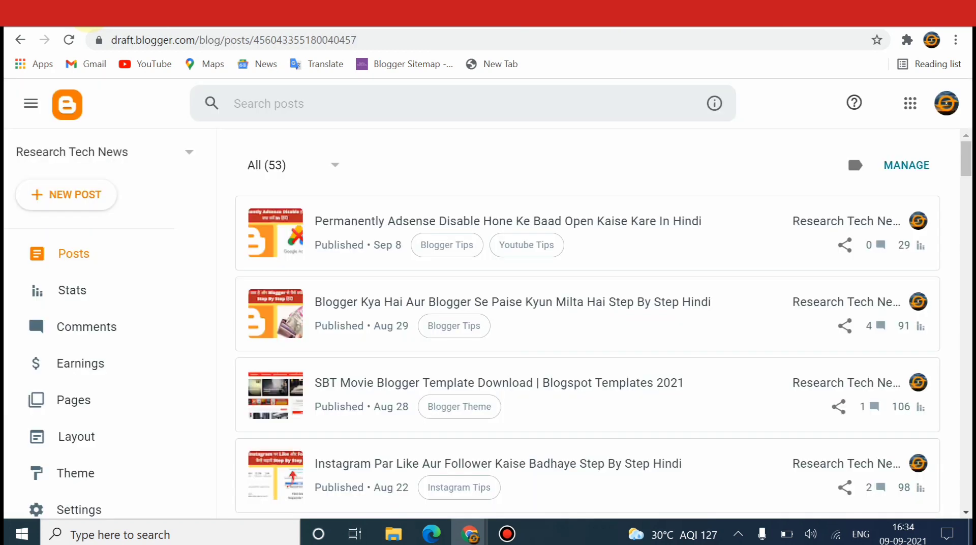
left_click_drag(210, 275, 211, 443)
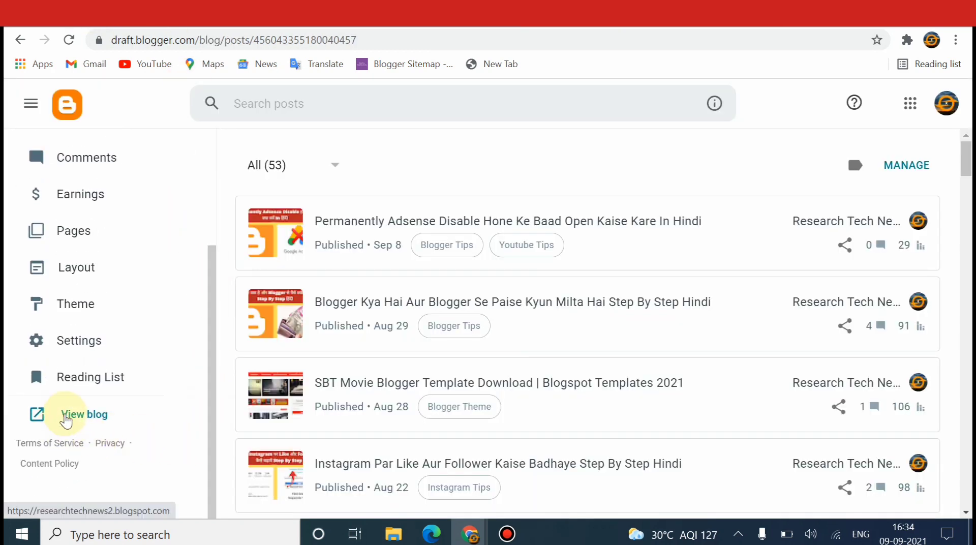
left_click(65, 415)
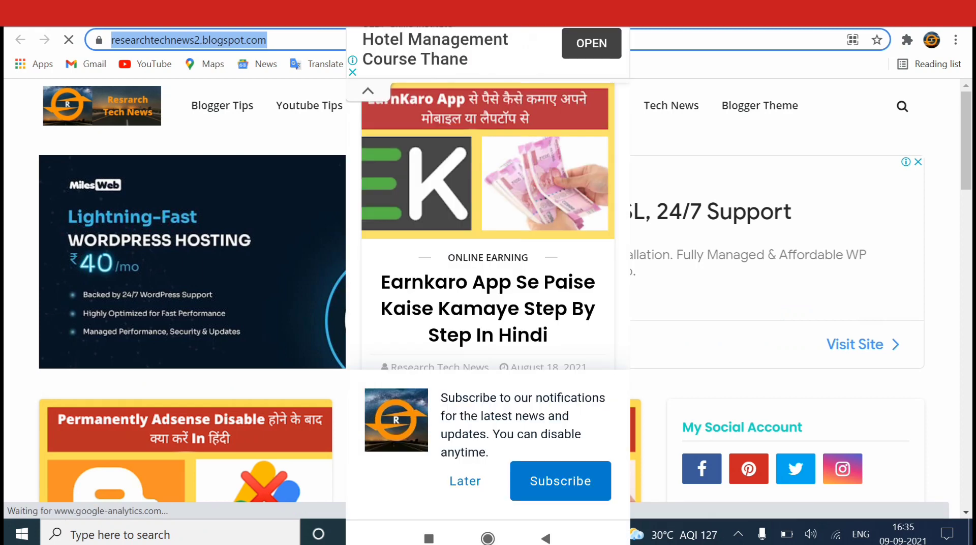
left_click(636, 41)
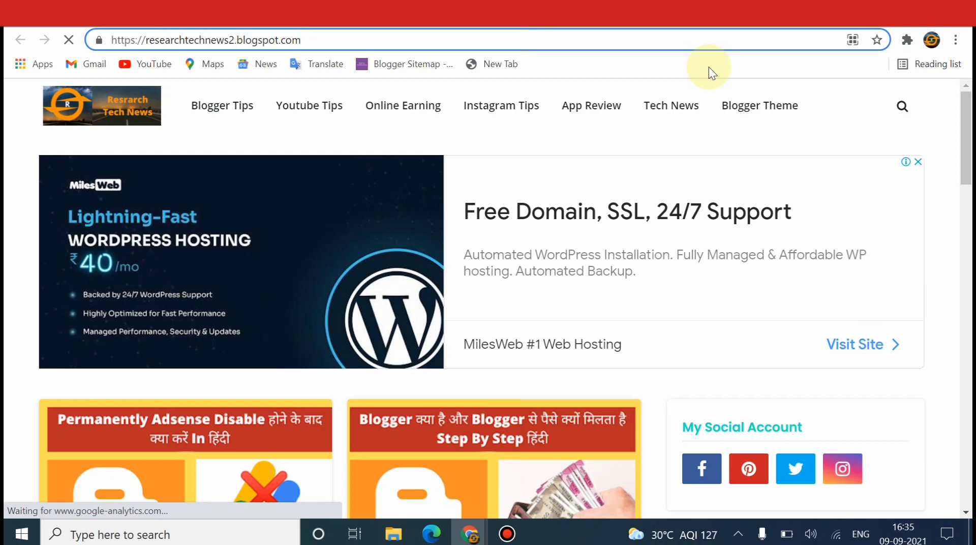